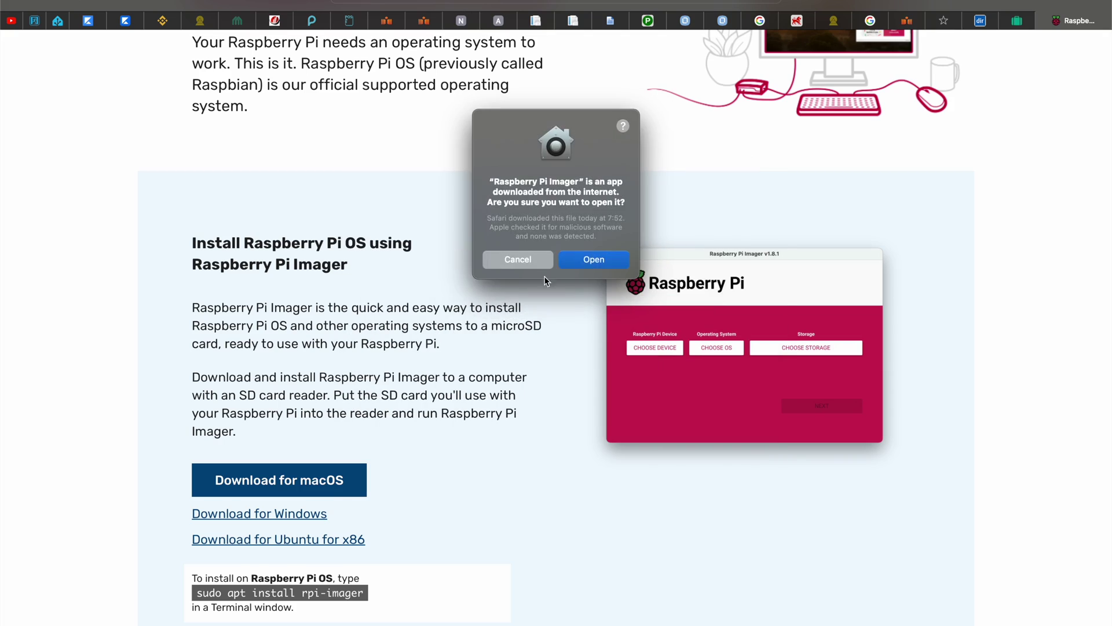
Open Raspberry Pi Imager and pick Raspberry Pi 5 as the device.
{"action": "left_click", "coordinate": [589, 256]}
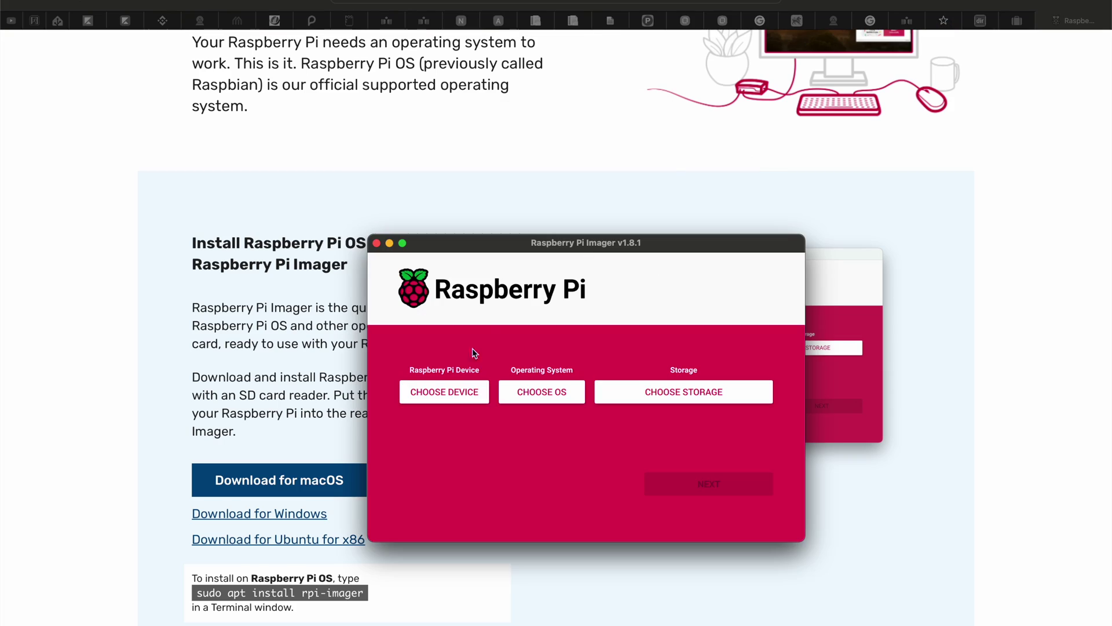
{"action": "left_click", "coordinate": [470, 392]}
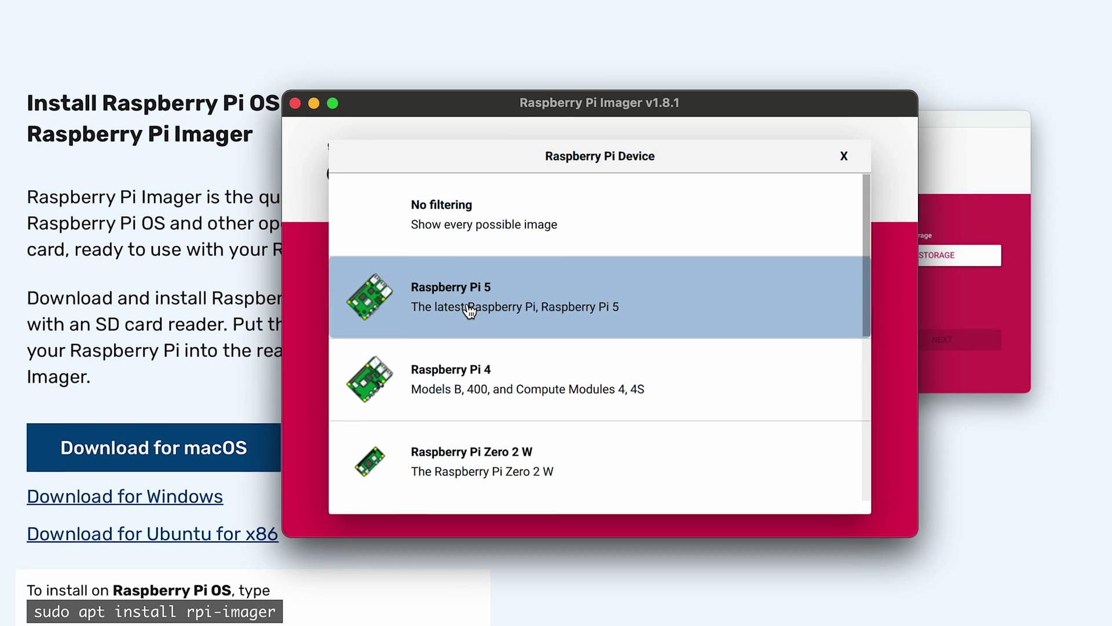
{"action": "left_click", "coordinate": [472, 319]}
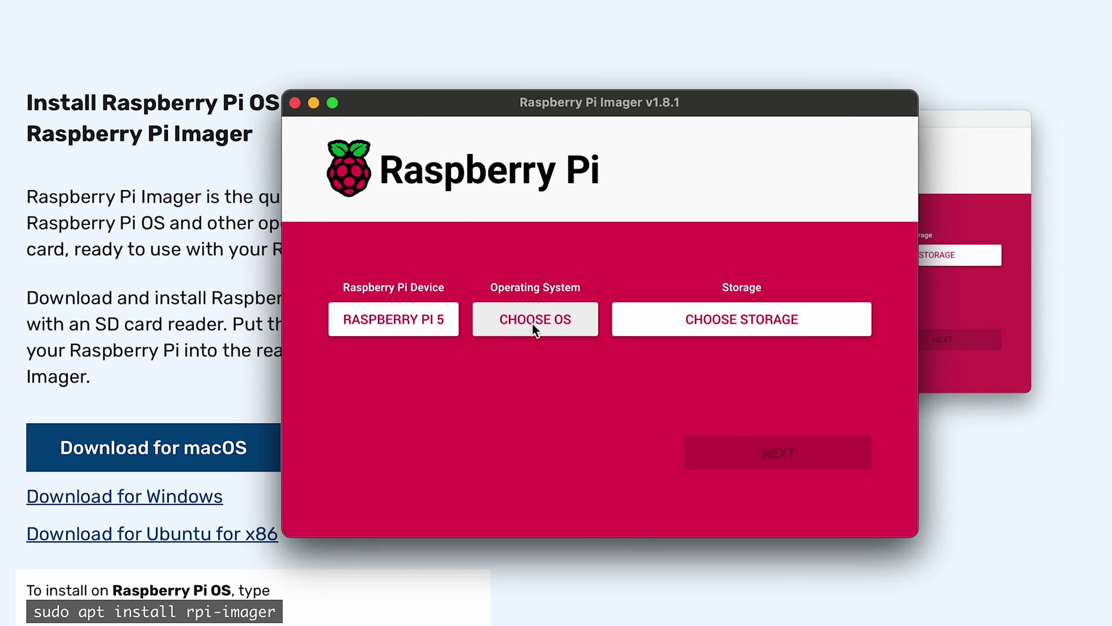
Choose Raspberry Pi OS Lite (64-bit) from the other Raspberry Pi OS variants.
{"action": "left_click", "coordinate": [533, 324]}
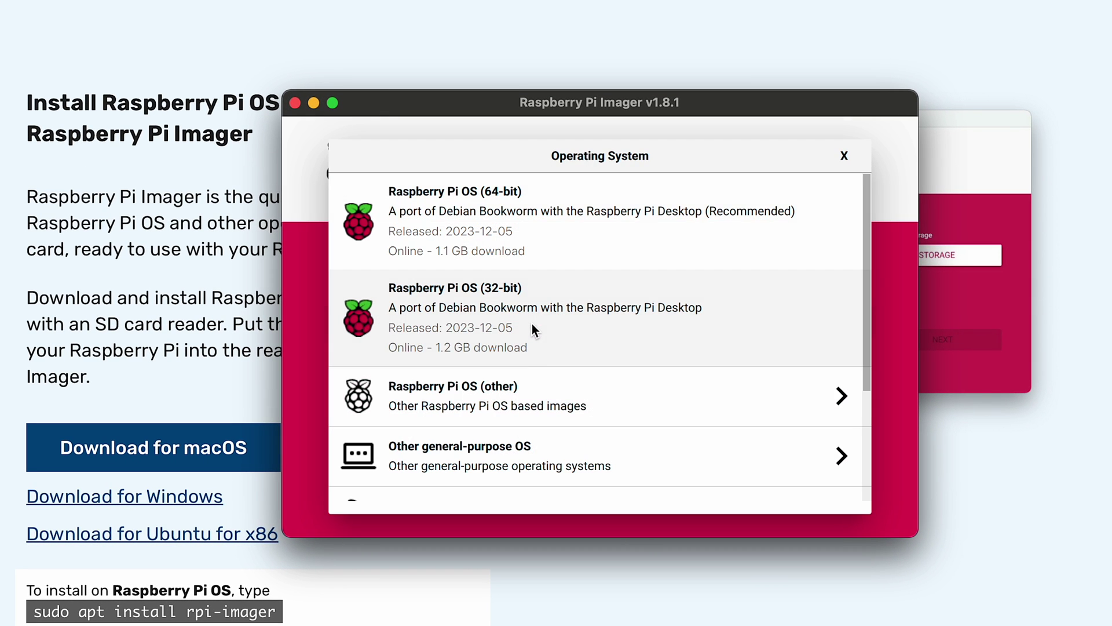
{"action": "left_click", "coordinate": [544, 395]}
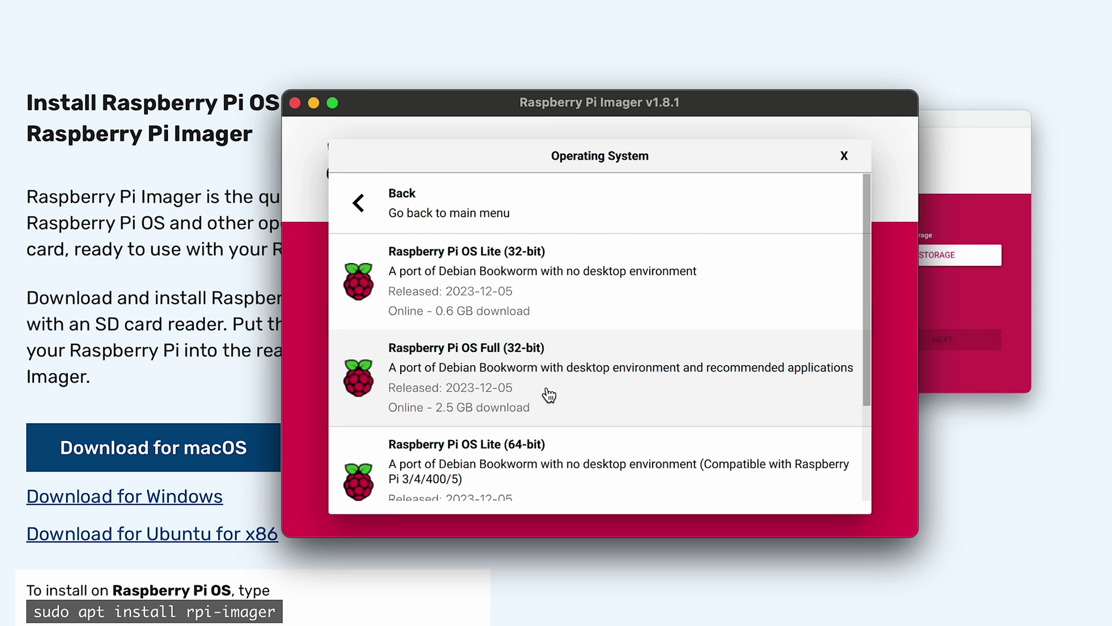
{"action": "scroll", "coordinate": [556, 383], "scroll_direction": "down", "scroll_amount": 3}
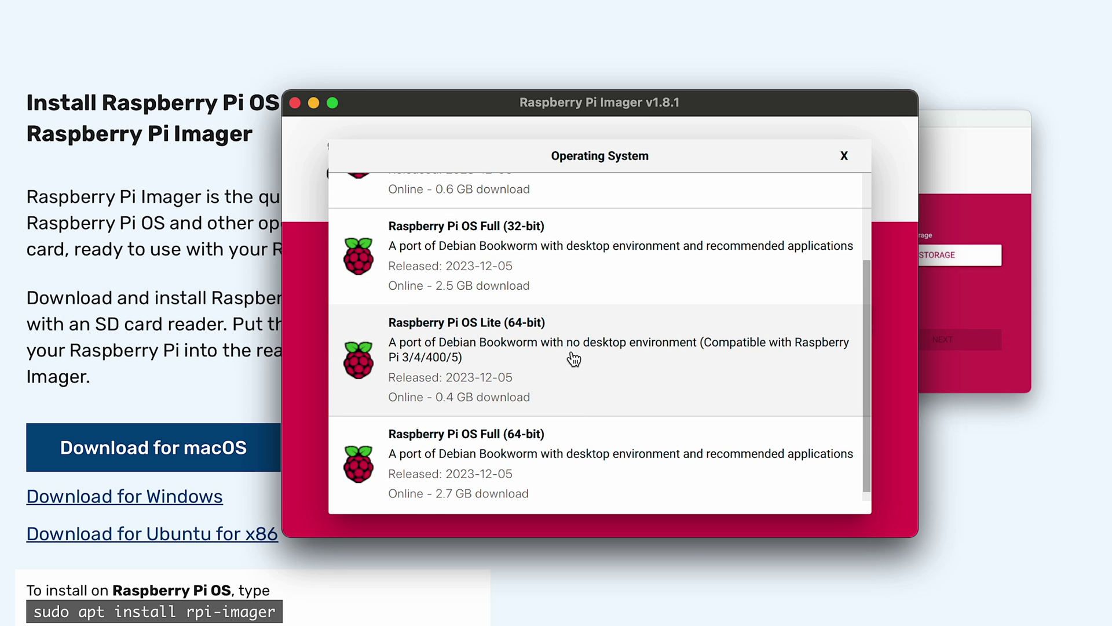
{"action": "left_click", "coordinate": [574, 358]}
Select the Apple SDXC Reader Media card as storage and continue to writing.
{"action": "left_click", "coordinate": [696, 318]}
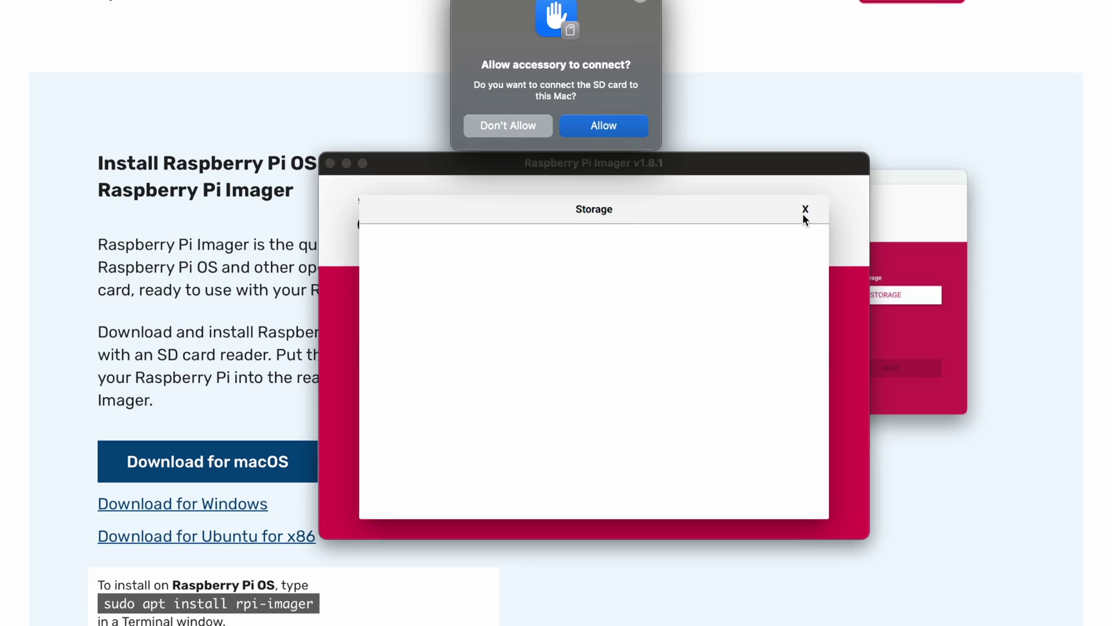
{"action": "left_click", "coordinate": [583, 59]}
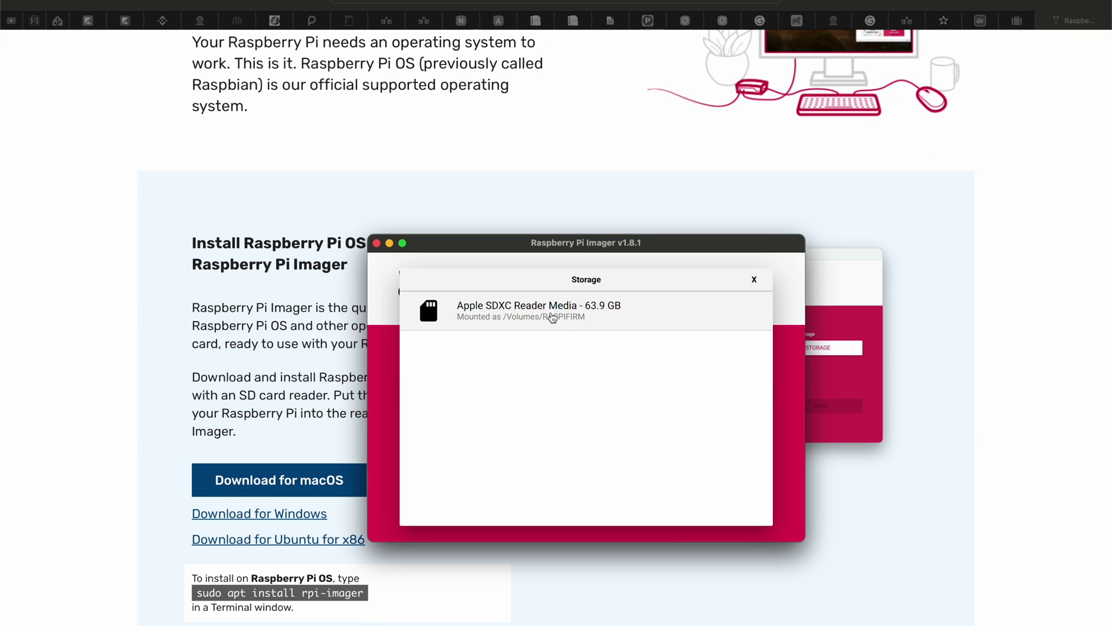
{"action": "left_click", "coordinate": [552, 317]}
{"action": "left_click", "coordinate": [711, 478]}
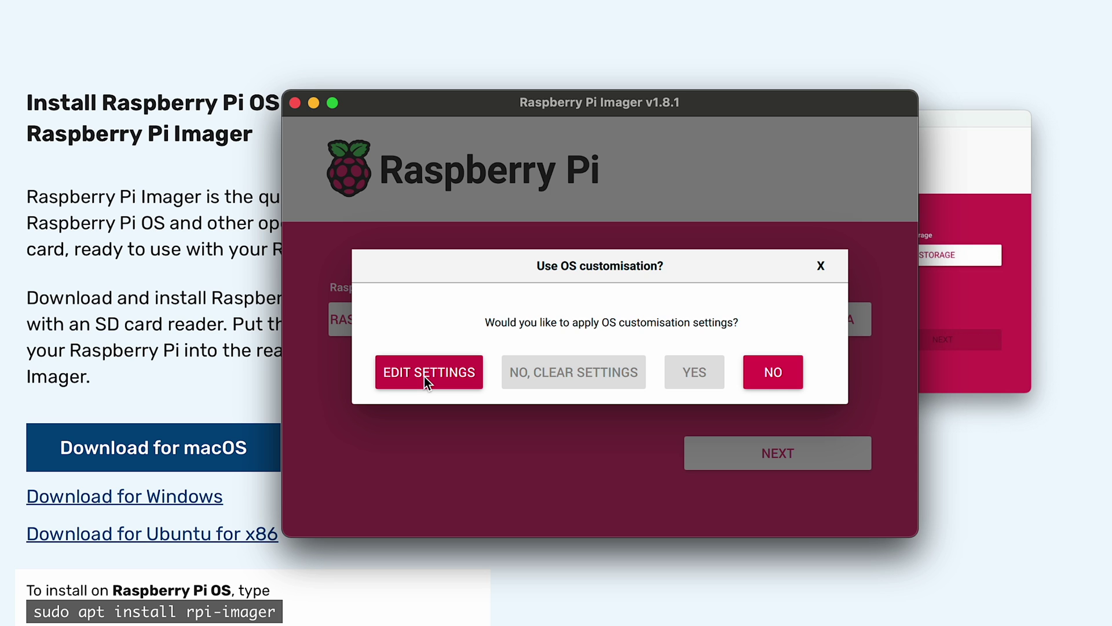
Customise the image with SSH password login, a user account and Europe/Sofia locale.
{"action": "left_click", "coordinate": [425, 376]}
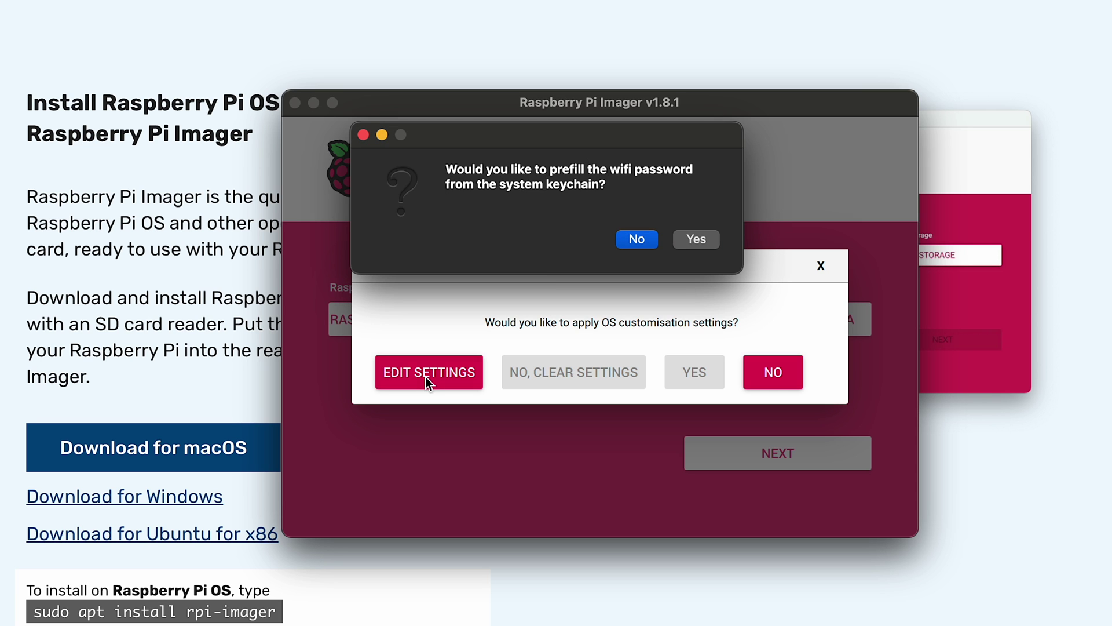
{"action": "left_click", "coordinate": [620, 245]}
{"action": "left_click", "coordinate": [613, 78]}
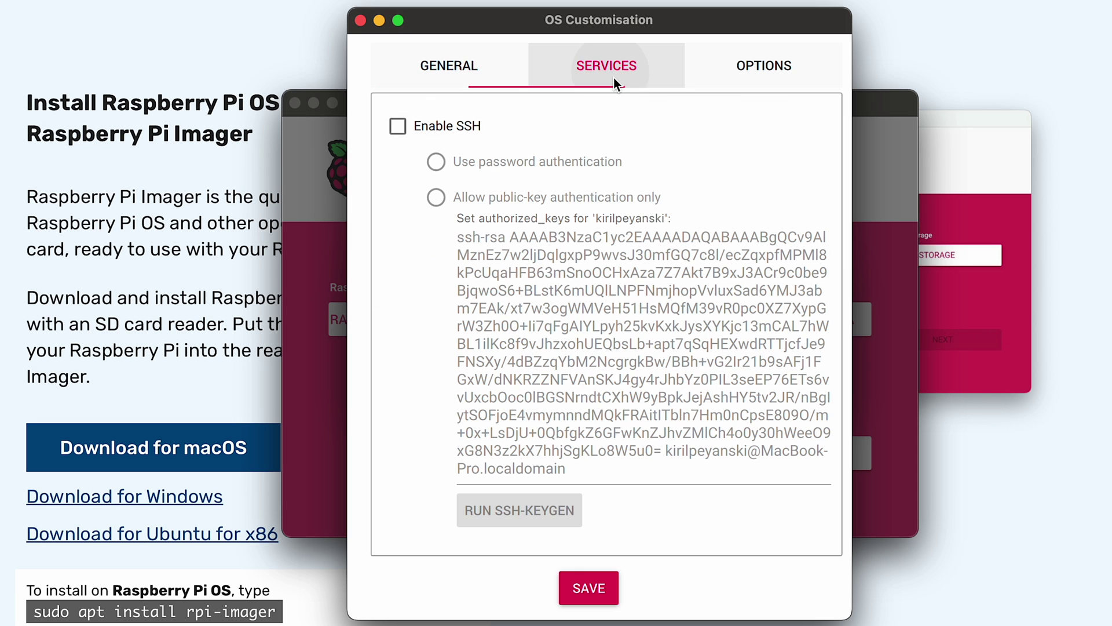
{"action": "left_click", "coordinate": [397, 125]}
{"action": "left_click", "coordinate": [486, 64]}
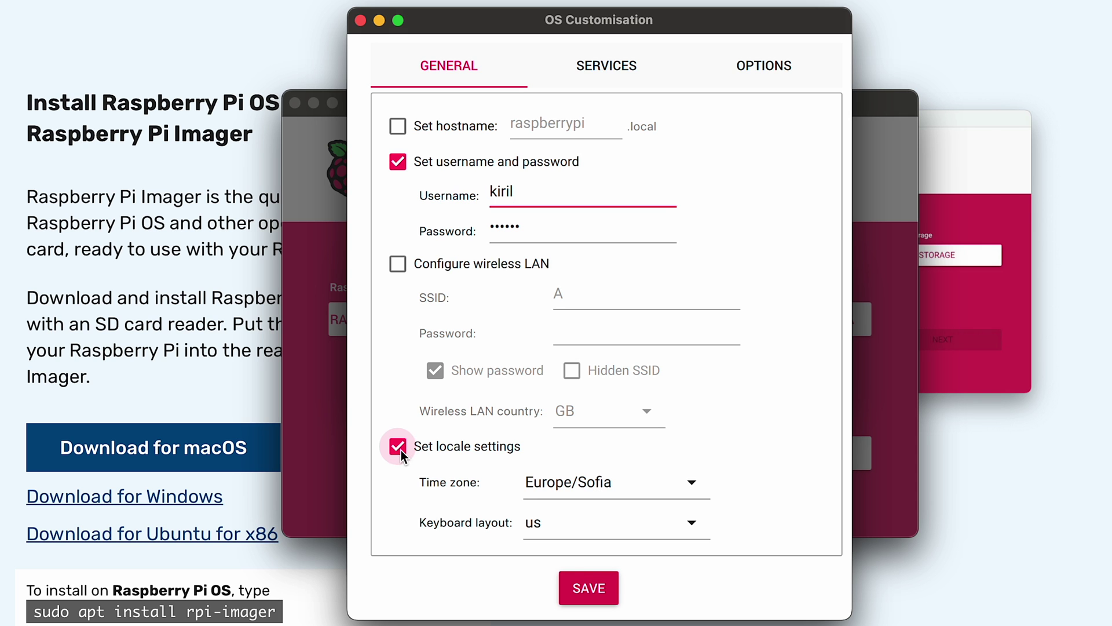
{"action": "left_click", "coordinate": [586, 587]}
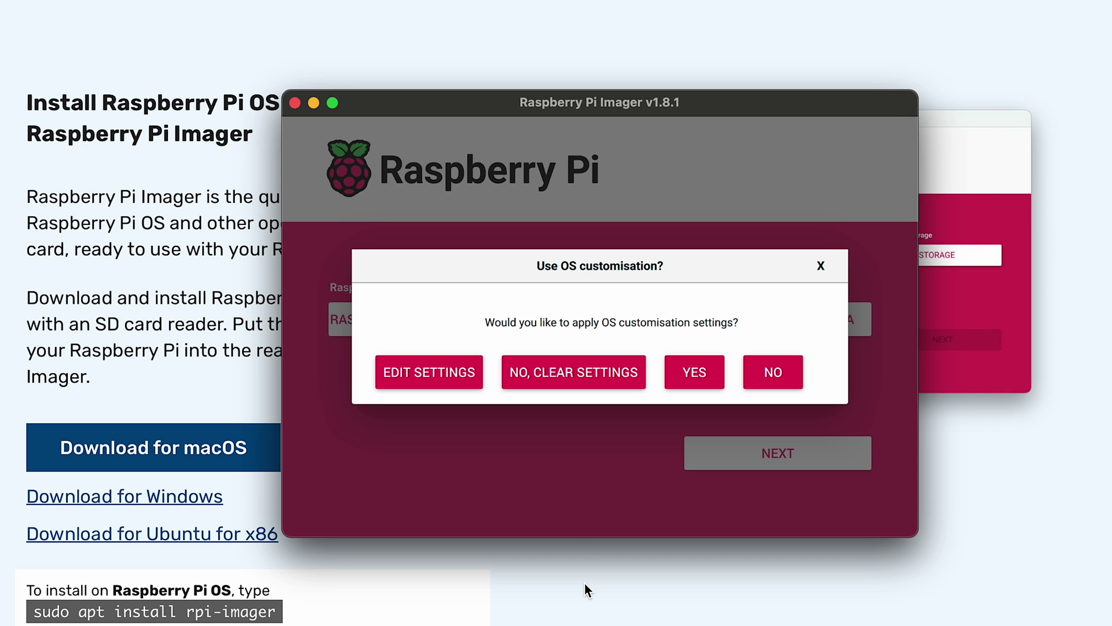
Apply the customisation, skip keychain prefill, and confirm erasing the card to start writing.
{"action": "left_click", "coordinate": [702, 378]}
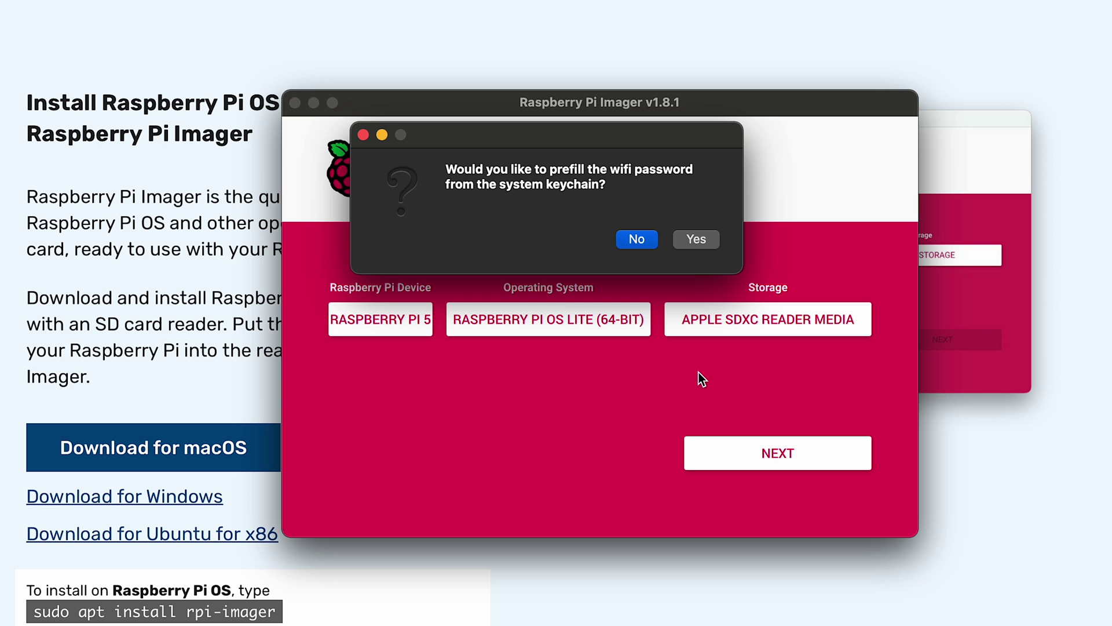
{"action": "left_click", "coordinate": [636, 239]}
{"action": "left_click", "coordinate": [629, 380]}
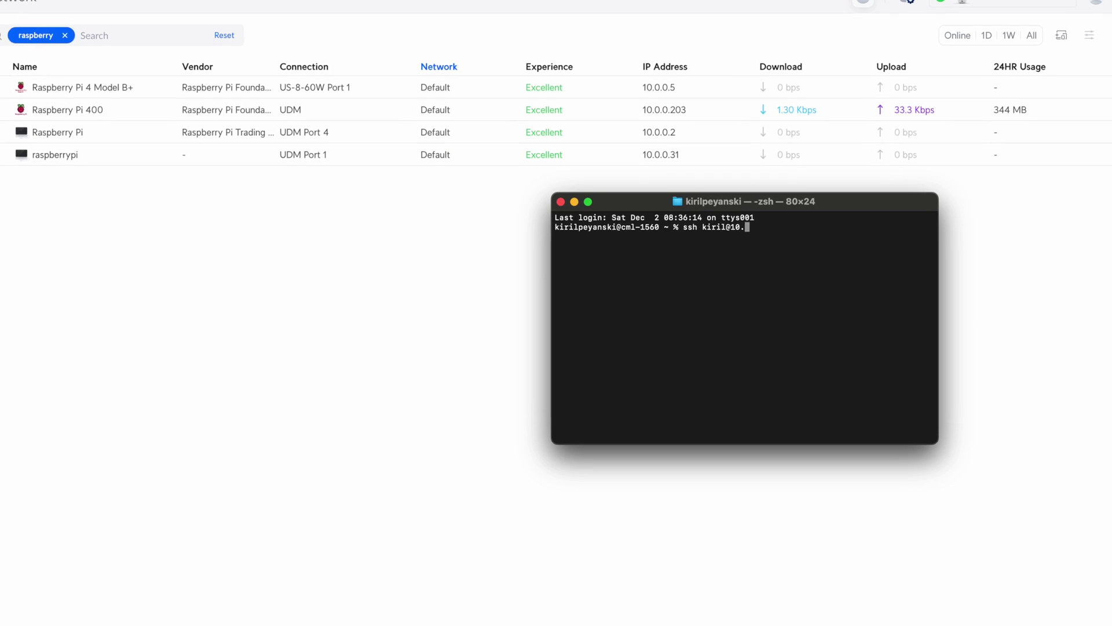
SSH into the Pi at 10.0.0.31 and log in with the account password.
{"action": "type", "text": ".0.0.31"}
{"action": "key", "text": "Return"}
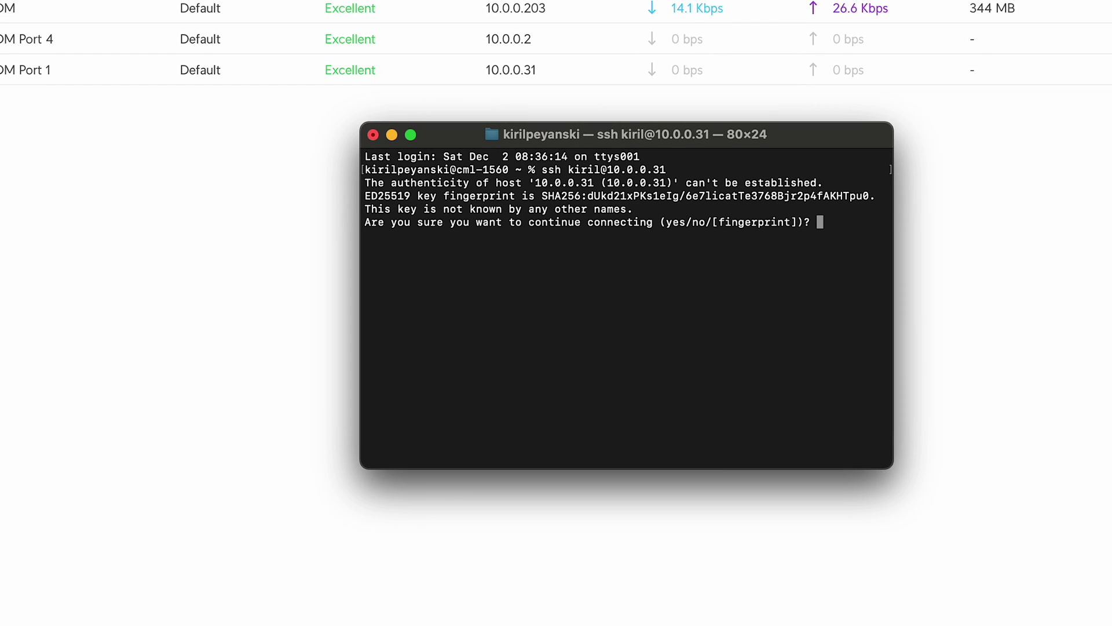
{"action": "key", "text": "Return"}
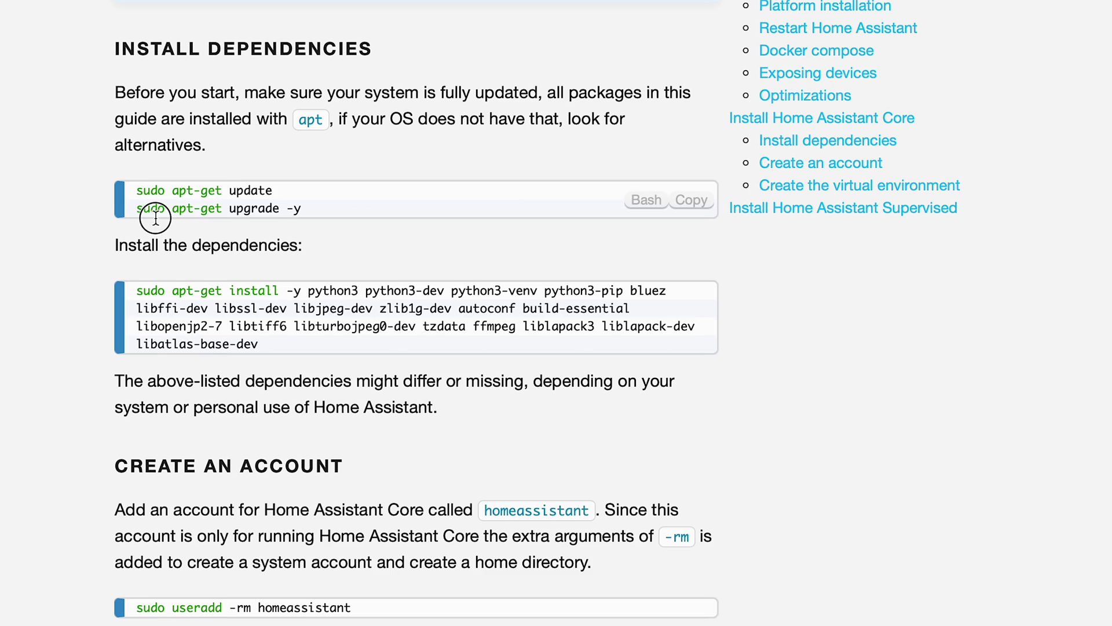
Run sudo apt-get upgrade -y and install the Home Assistant dependencies.
{"action": "triple_click", "coordinate": [155, 217]}
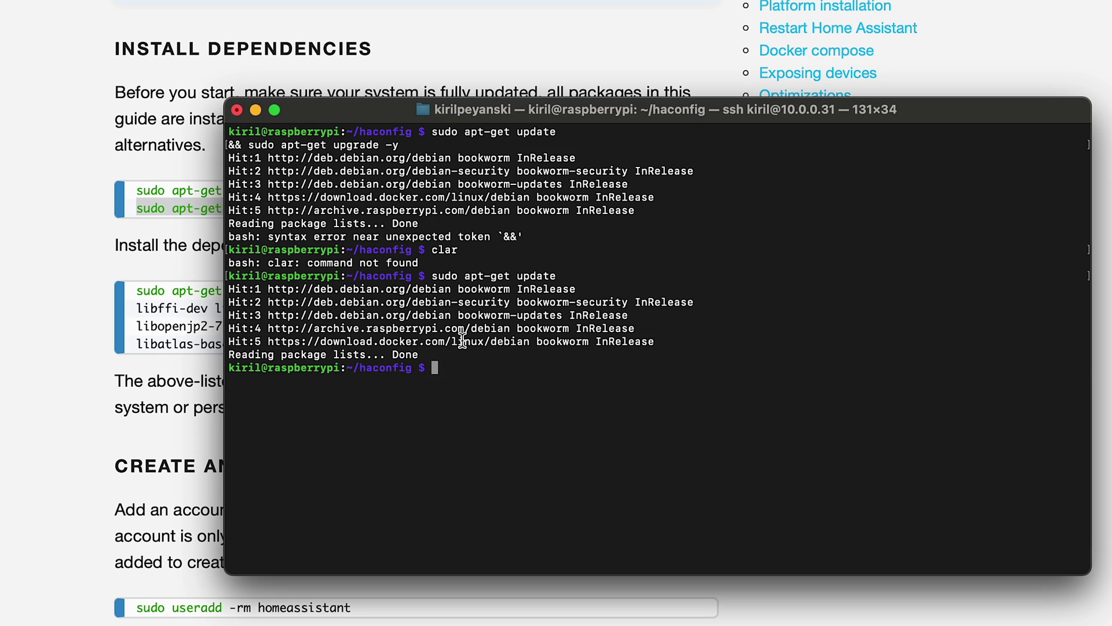
{"action": "type", "text": "sudo apt-get upgrade -y"}
{"action": "key", "text": "Return"}
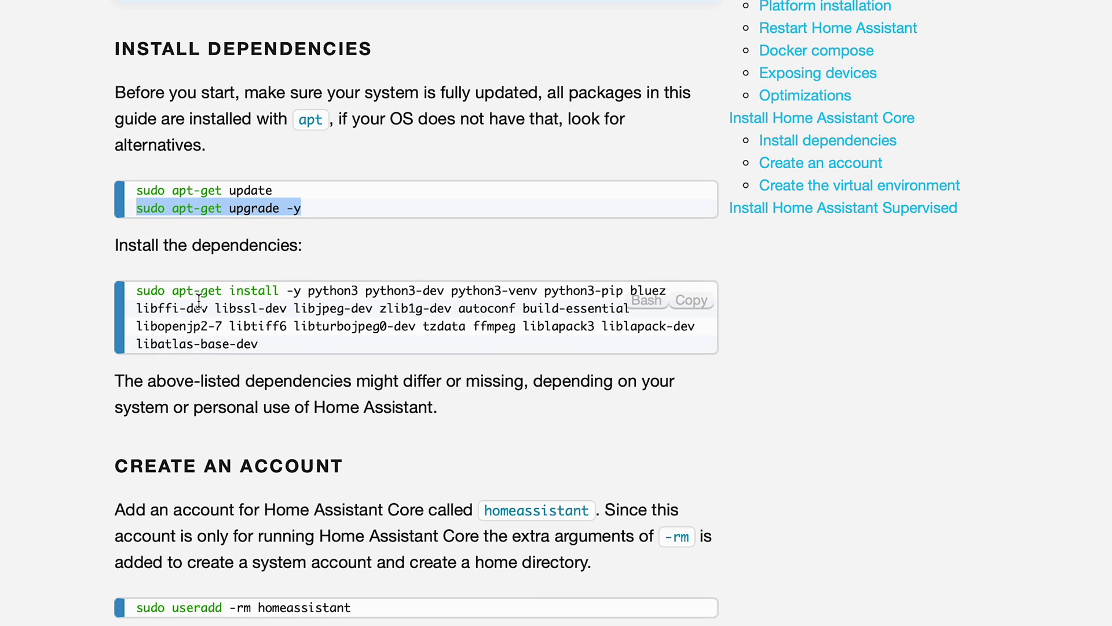
{"action": "left_click", "coordinate": [691, 300]}
{"action": "key", "text": "super+v"}
{"action": "key", "text": "Return"}
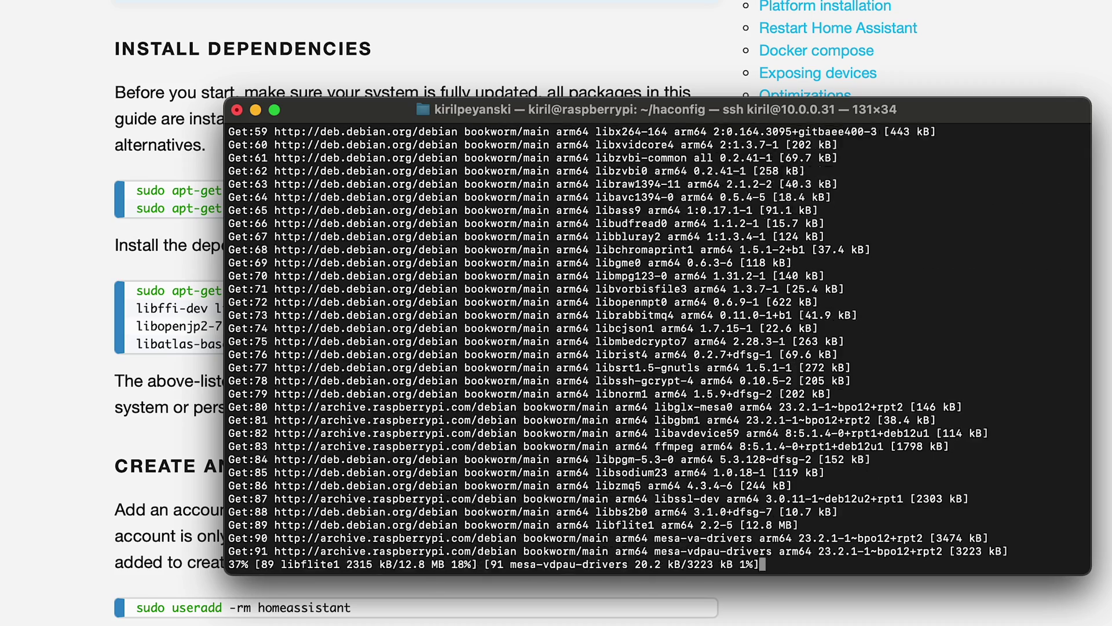
Create the homeassistant account and the /srv/homeassistant directory owned by it.
{"action": "left_click", "coordinate": [217, 386]}
{"action": "scroll", "coordinate": [193, 432], "scroll_direction": "down", "scroll_amount": 4}
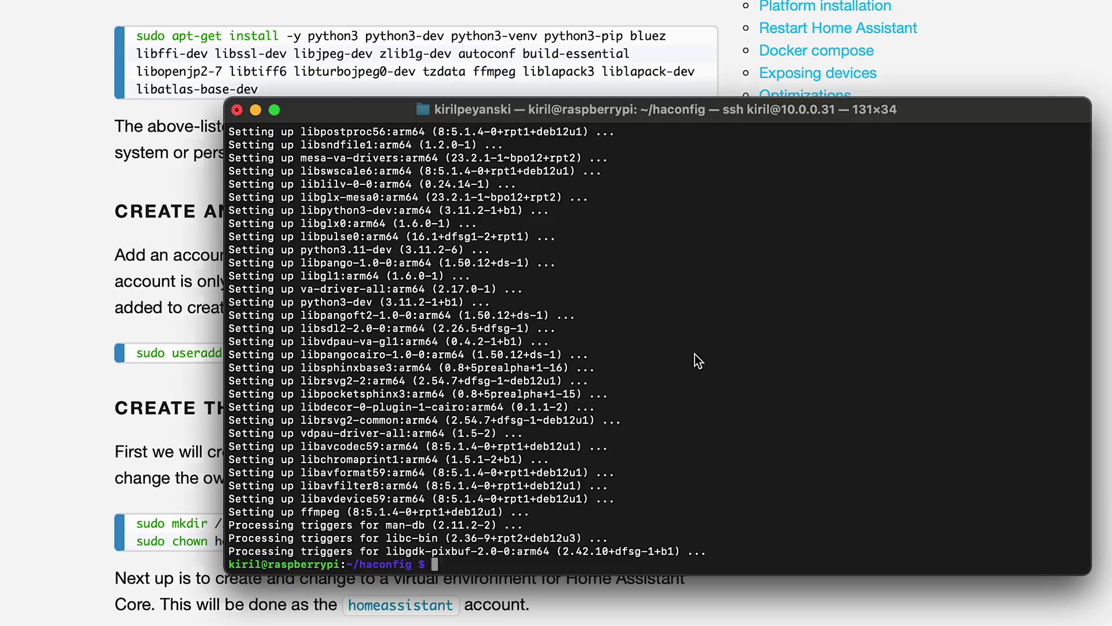
{"action": "key", "text": "super+v"}
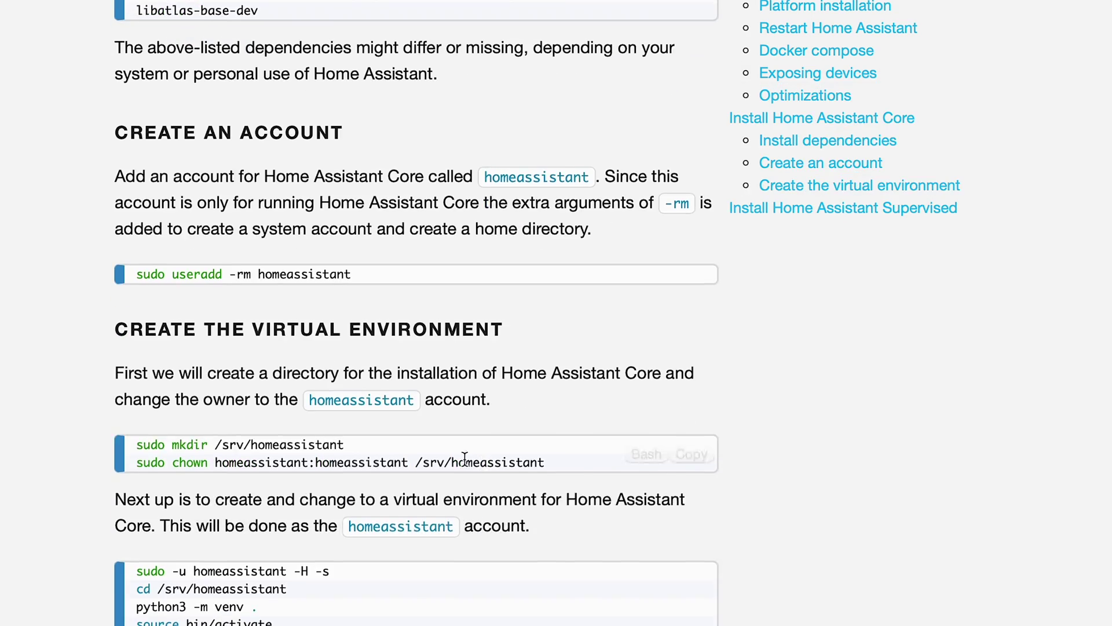
{"action": "left_click_drag", "start_coordinate": [345, 445], "coordinate": [144, 446]}
{"action": "key", "text": "super+c"}
{"action": "key", "text": "super+v"}
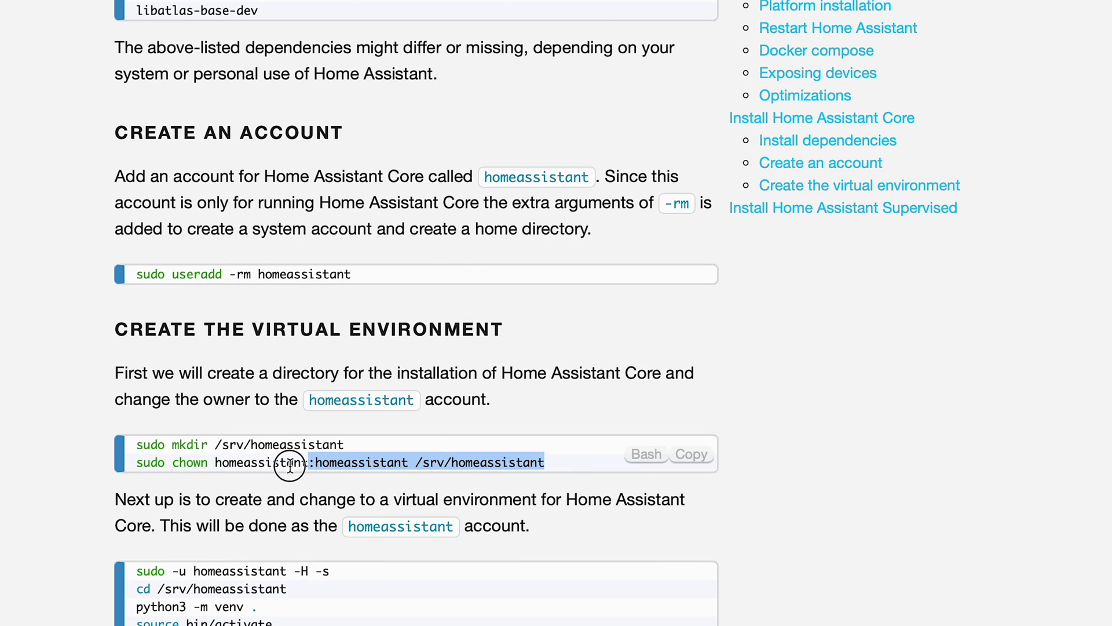
{"action": "triple_click", "coordinate": [133, 464]}
{"action": "key", "text": "super+c"}
{"action": "key", "text": "super+v"}
Switch to the homeassistant user and move into /srv/homeassistant.
{"action": "scroll", "coordinate": [310, 534], "scroll_direction": "down", "scroll_amount": 3}
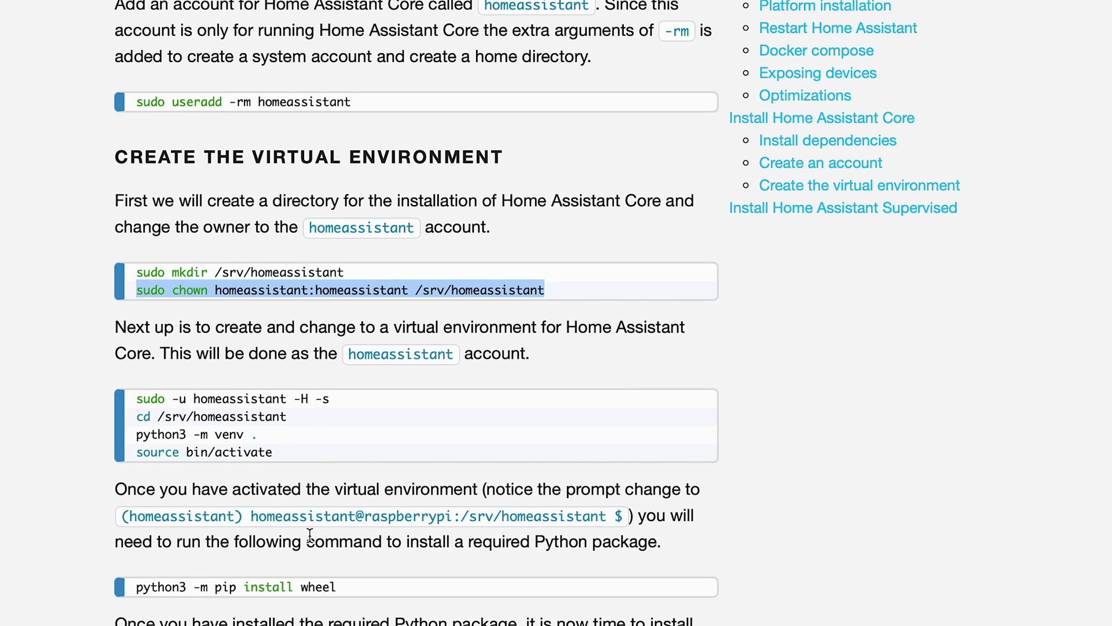
{"action": "left_click_drag", "start_coordinate": [350, 404], "coordinate": [134, 400]}
{"action": "key", "text": "super+c"}
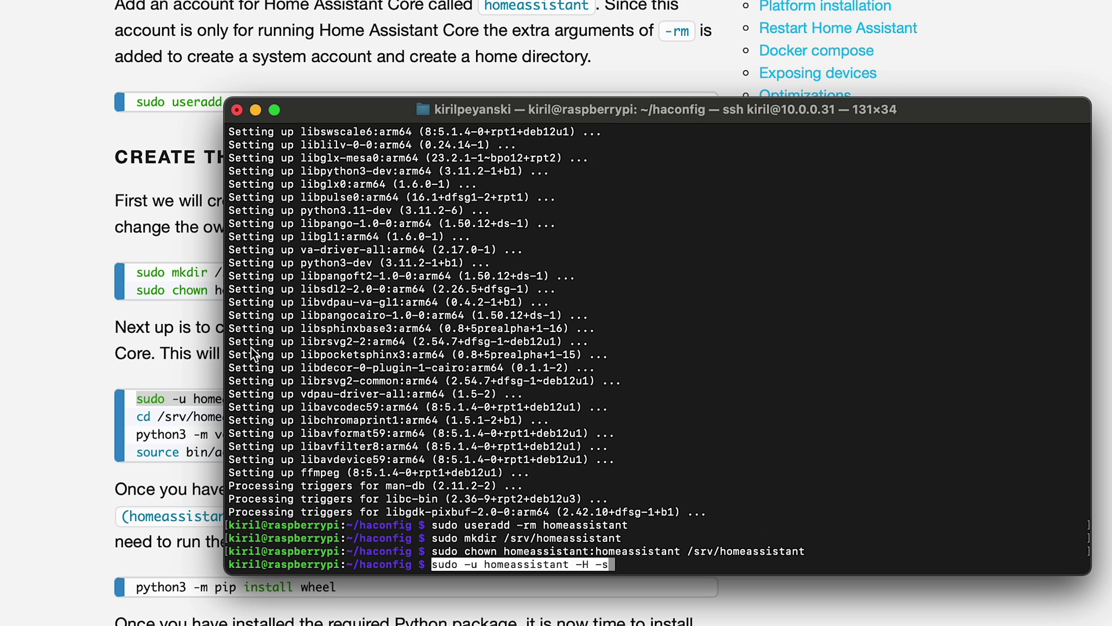
{"action": "key", "text": "super+v"}
{"action": "key", "text": "Return"}
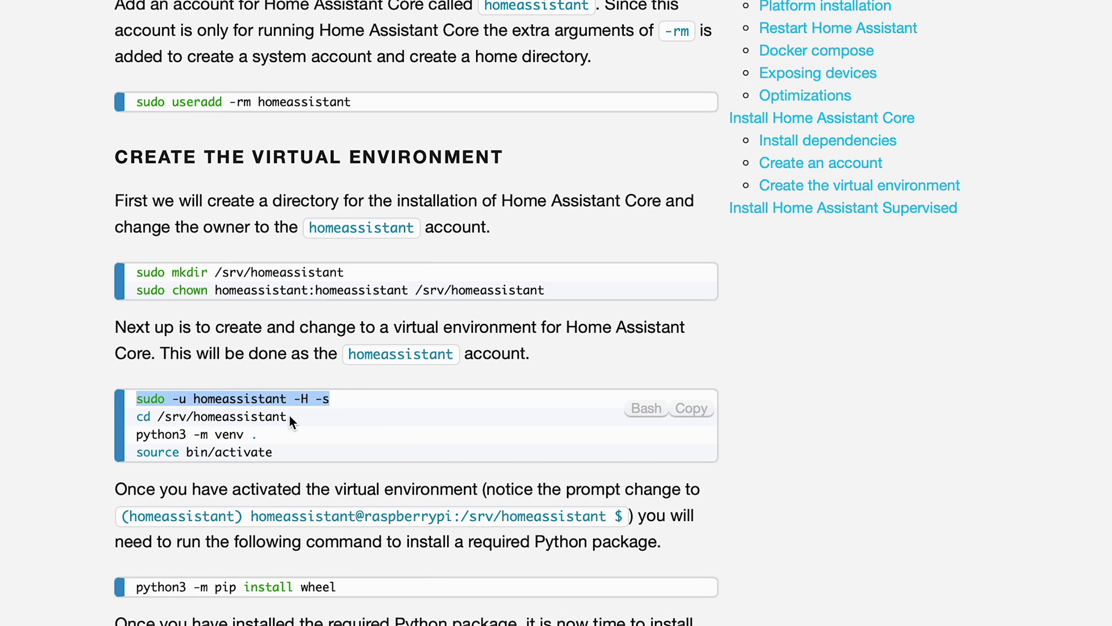
{"action": "triple_click", "coordinate": [289, 415]}
{"action": "key", "text": "super+c"}
{"action": "key", "text": "super+v"}
{"action": "key", "text": "Return"}
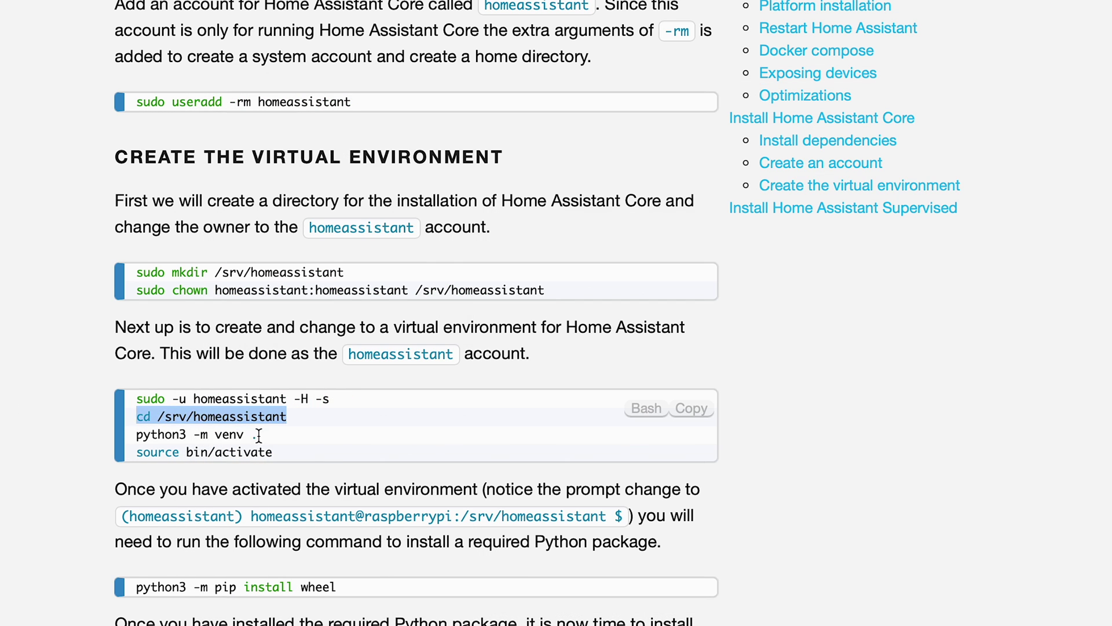
Create a Python virtual environment with python3 -m venv . and activate it.
{"action": "left_click_drag", "start_coordinate": [258, 435], "coordinate": [137, 436]}
{"action": "key", "text": "super+c"}
{"action": "key", "text": "super+v"}
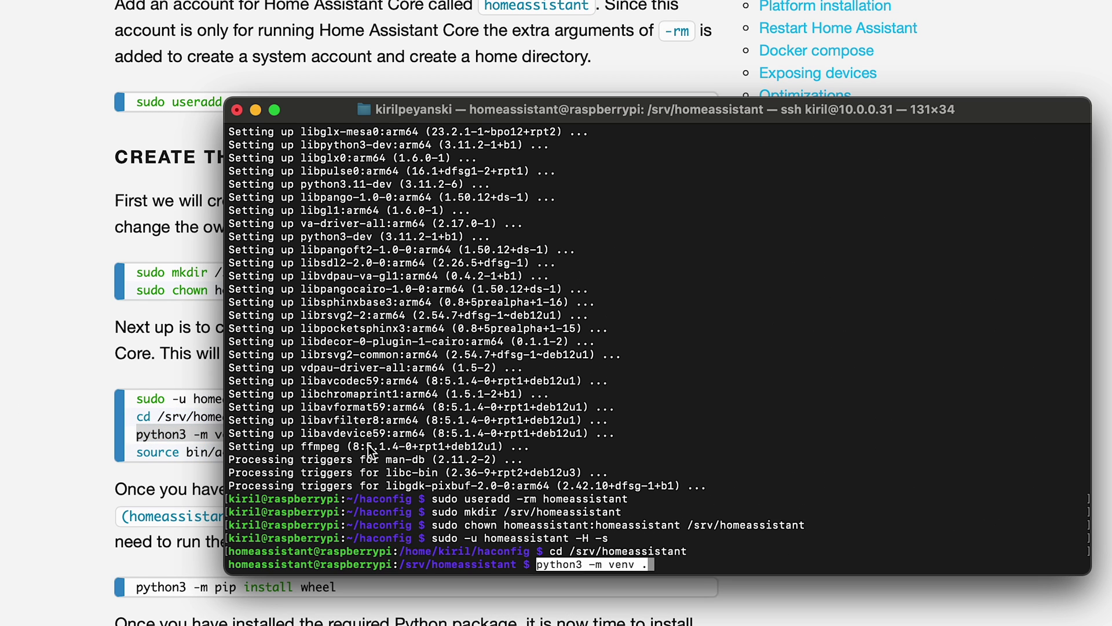
{"action": "key", "text": "Return"}
{"action": "triple_click", "coordinate": [174, 448]}
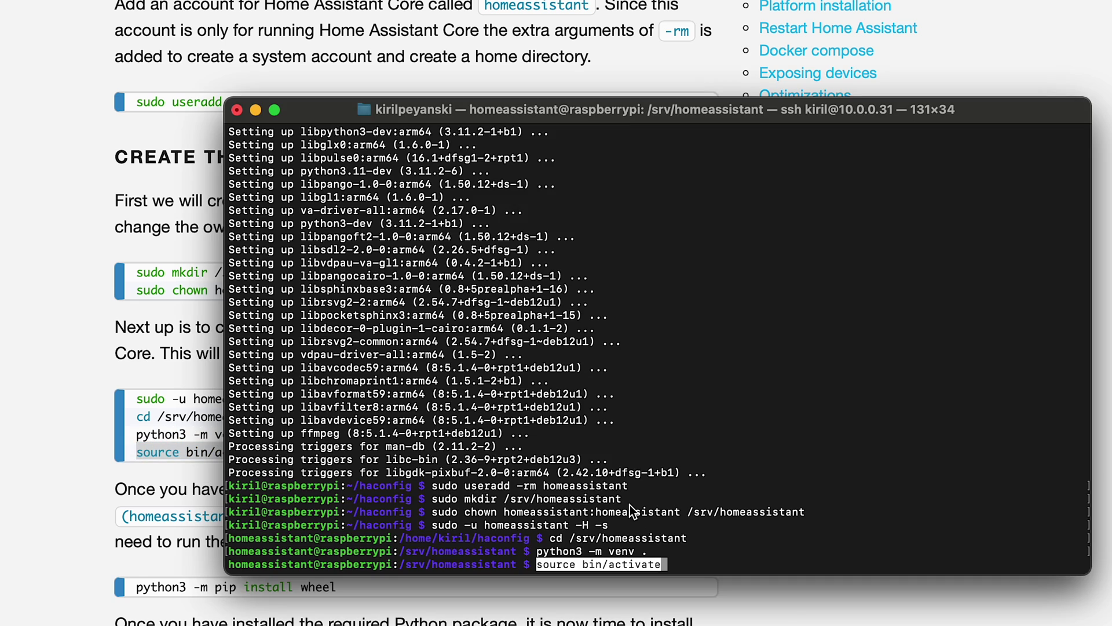
{"action": "key", "text": "Return"}
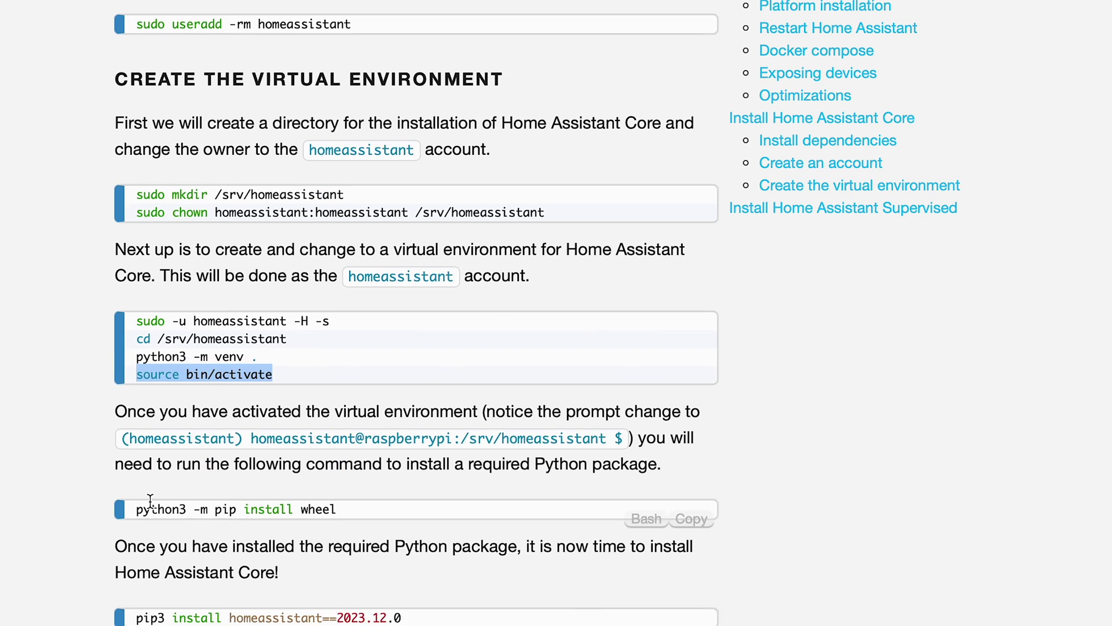
Install wheel and Home Assistant Core 2023.12.0 into the virtual environment.
{"action": "scroll", "coordinate": [347, 491], "scroll_direction": "down", "scroll_amount": 2}
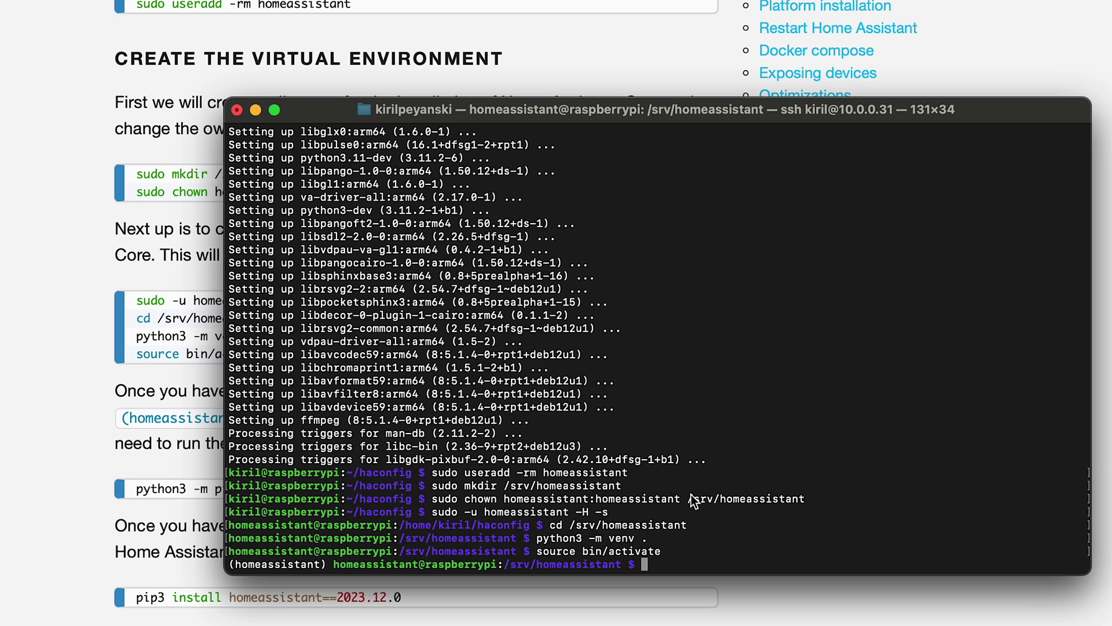
{"action": "key", "text": "super+v"}
{"action": "key", "text": "Return"}
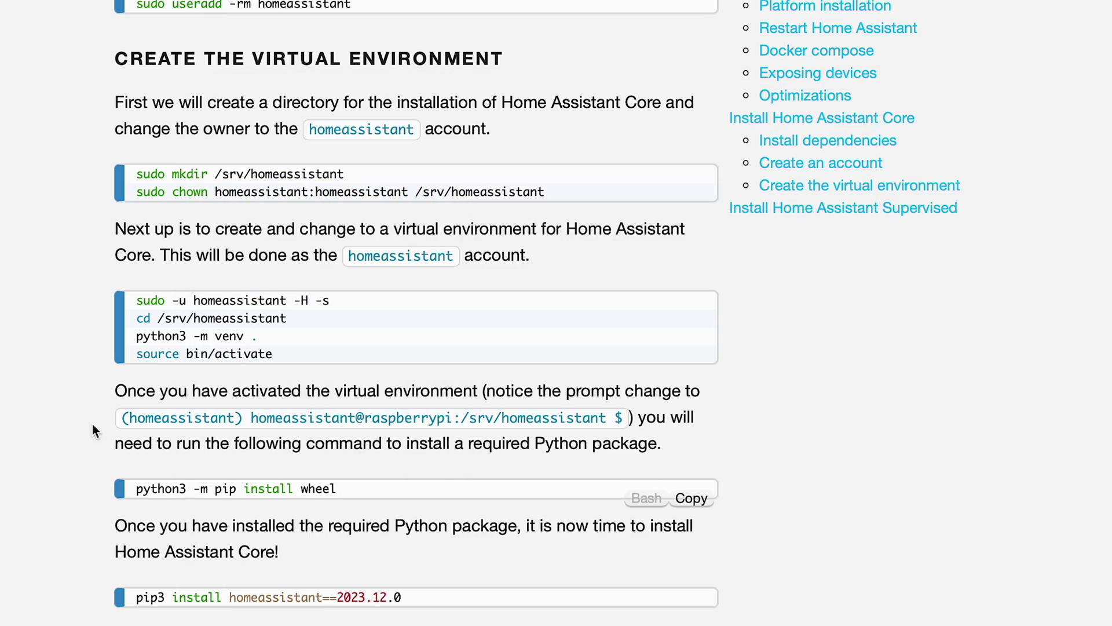
{"action": "scroll", "coordinate": [402, 444], "scroll_direction": "down", "scroll_amount": 4}
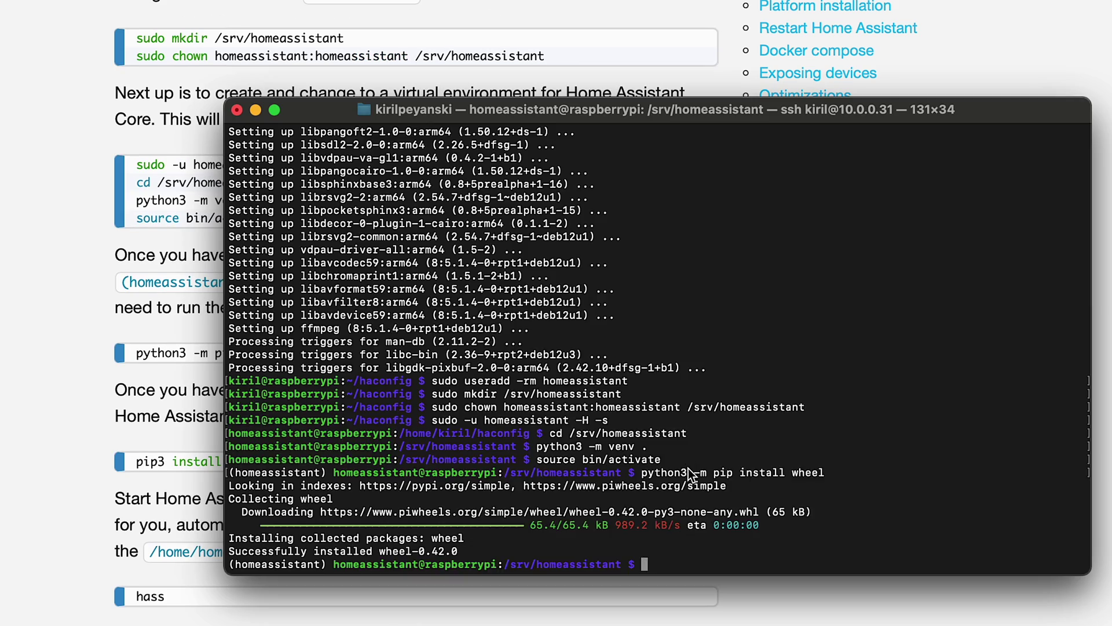
{"action": "key", "text": "super+v"}
{"action": "key", "text": "Return"}
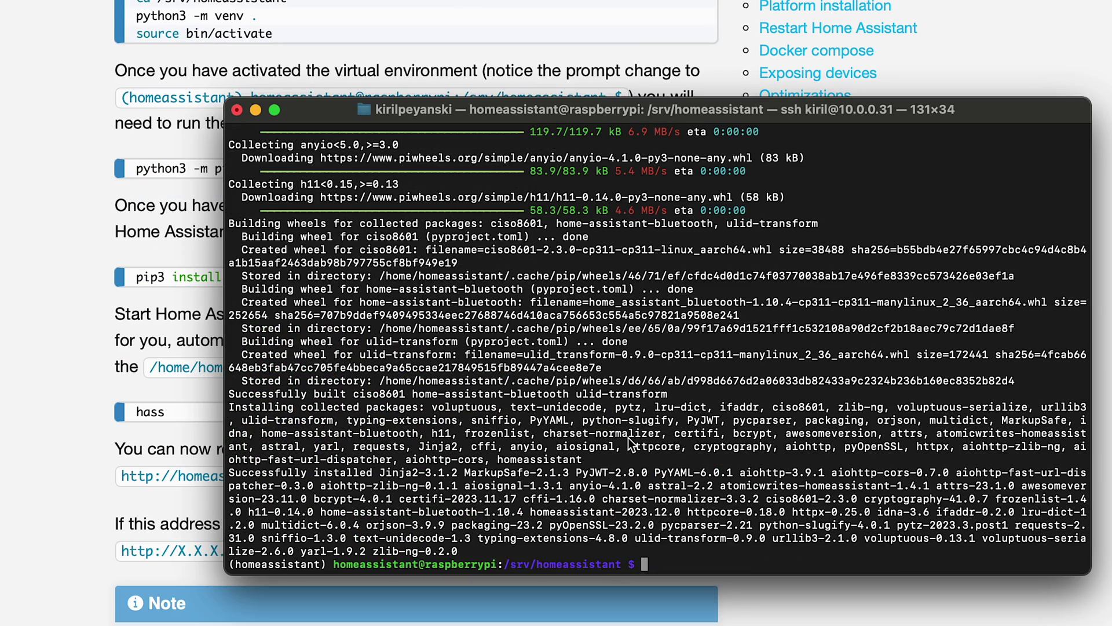
Start Home Assistant Core for the first time with hass.
{"action": "left_click", "coordinate": [59, 399]}
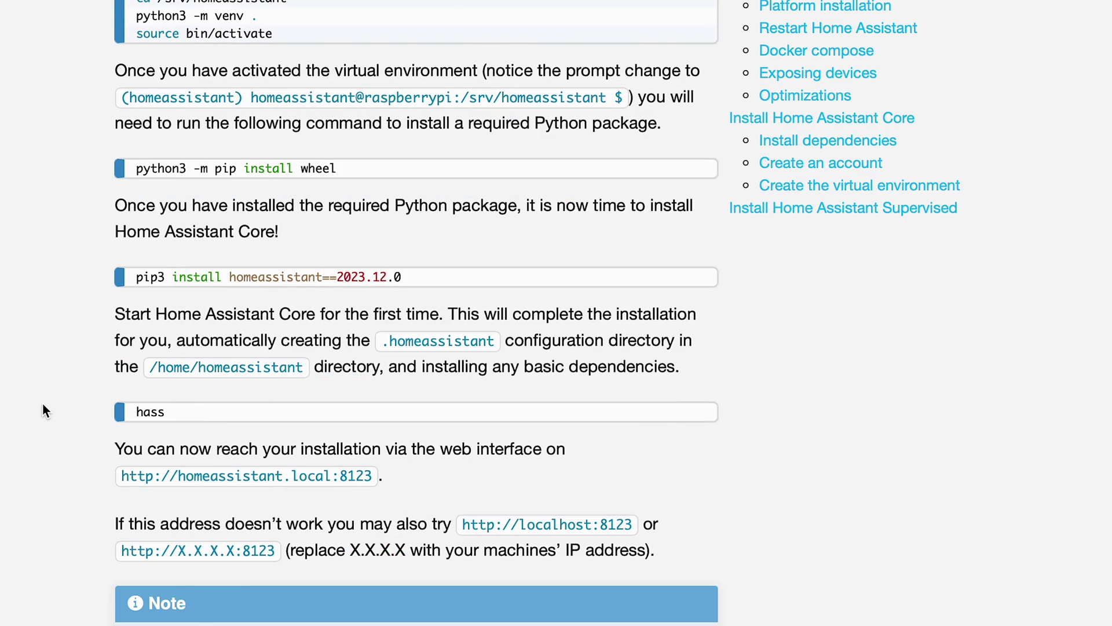
{"action": "left_click", "coordinate": [686, 426]}
{"action": "key", "text": "super+Tab"}
{"action": "key", "text": "super+v"}
{"action": "key", "text": "Return"}
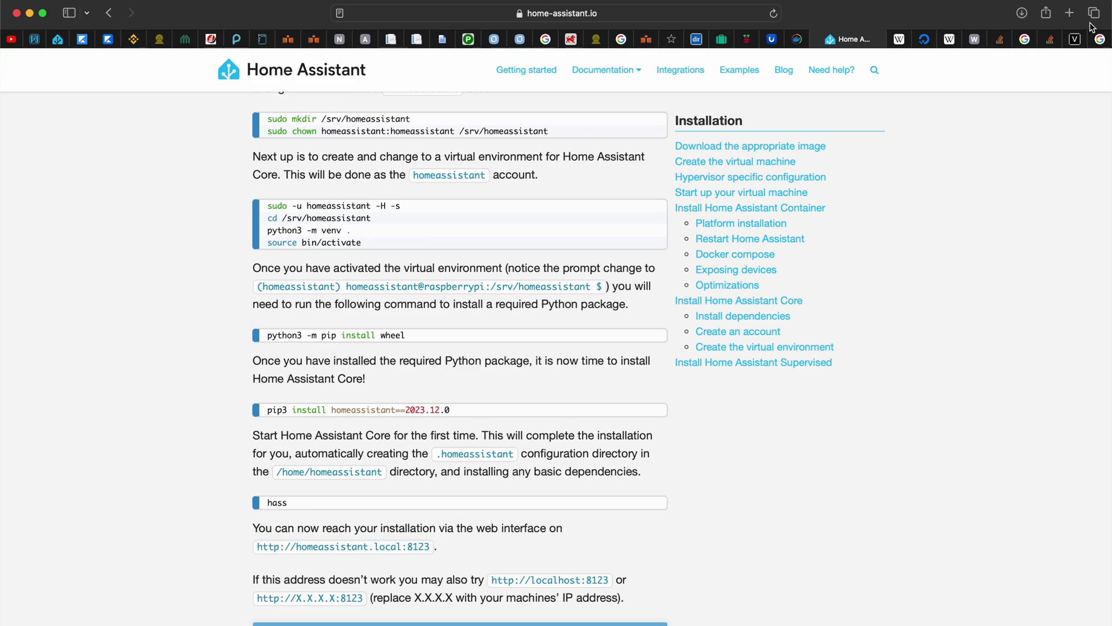
Load the Home Assistant web interface at 10.0.0.31:8123 in a new tab.
{"action": "key", "text": "super+t"}
{"action": "type", "text": "10.0.0.31"}
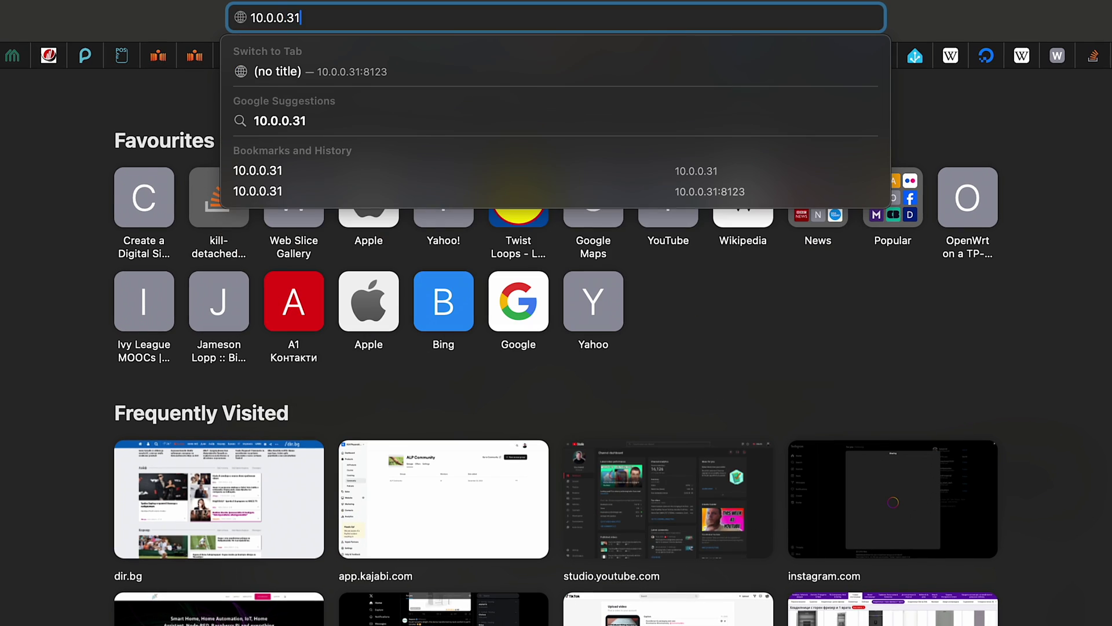
{"action": "type", "text": ":8123"}
{"action": "key", "text": "Return"}
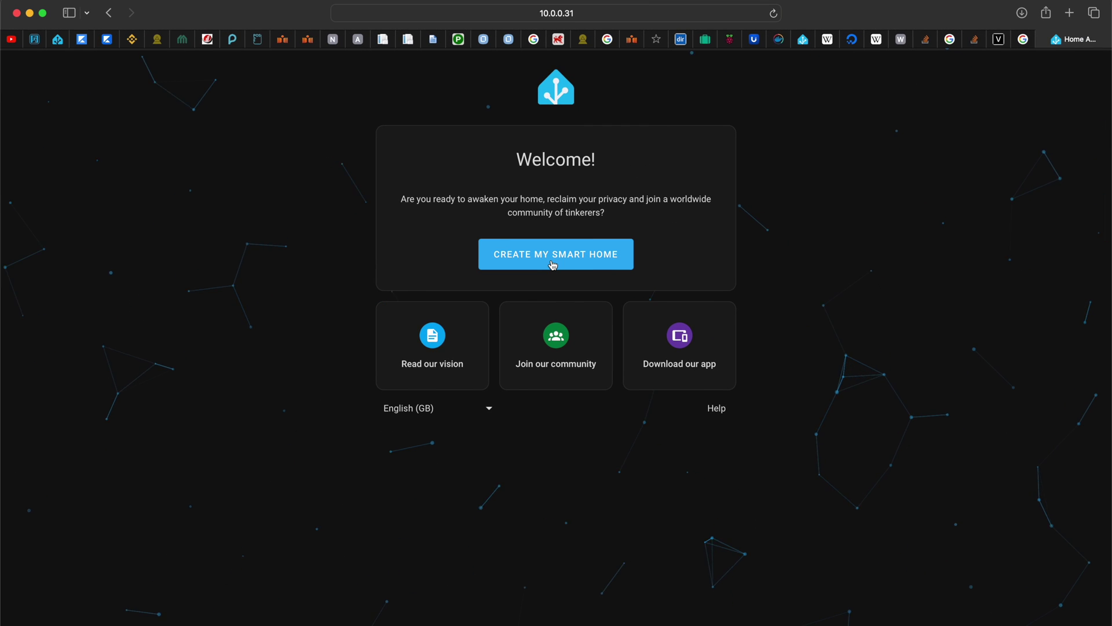
Create the Subscribe user account with a custom password.
{"action": "left_click", "coordinate": [554, 265]}
{"action": "type", "text": "k"}
{"action": "key", "text": "BackSpace"}
{"action": "type", "text": "Subscribe"}
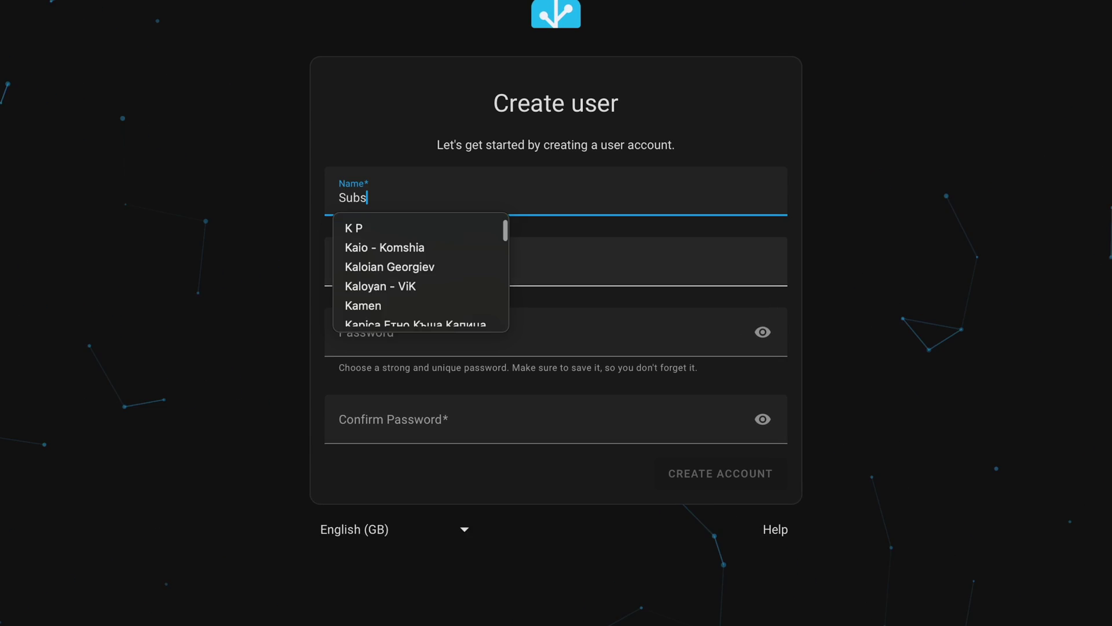
{"action": "left_click", "coordinate": [534, 337]}
{"action": "left_click", "coordinate": [852, 382]}
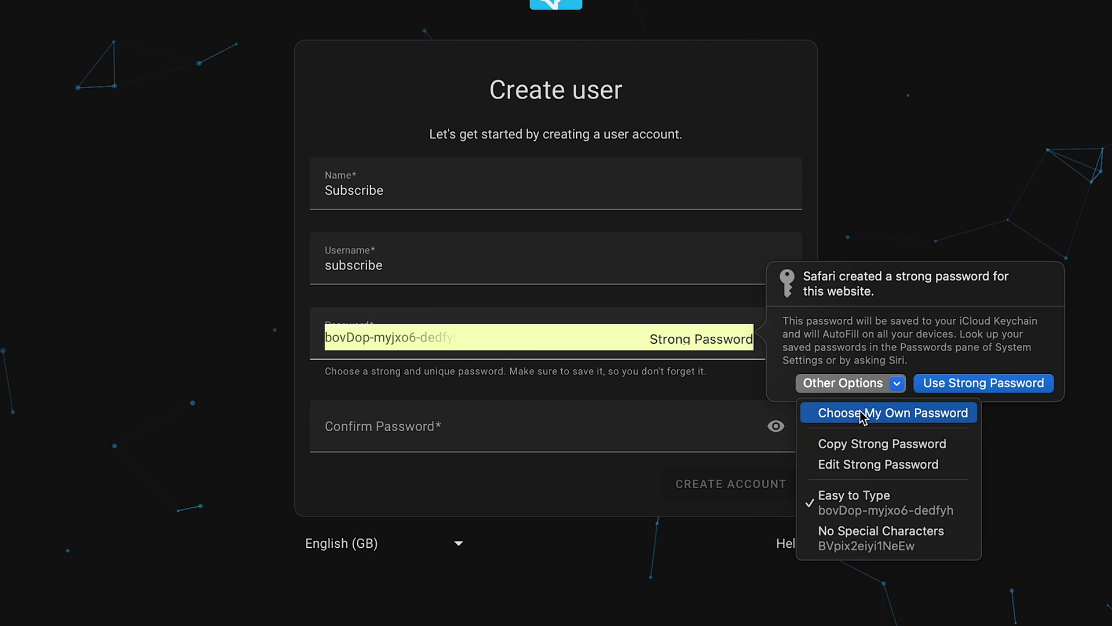
{"action": "left_click", "coordinate": [862, 412]}
{"action": "type", "text": "123"}
{"action": "key", "text": "Tab"}
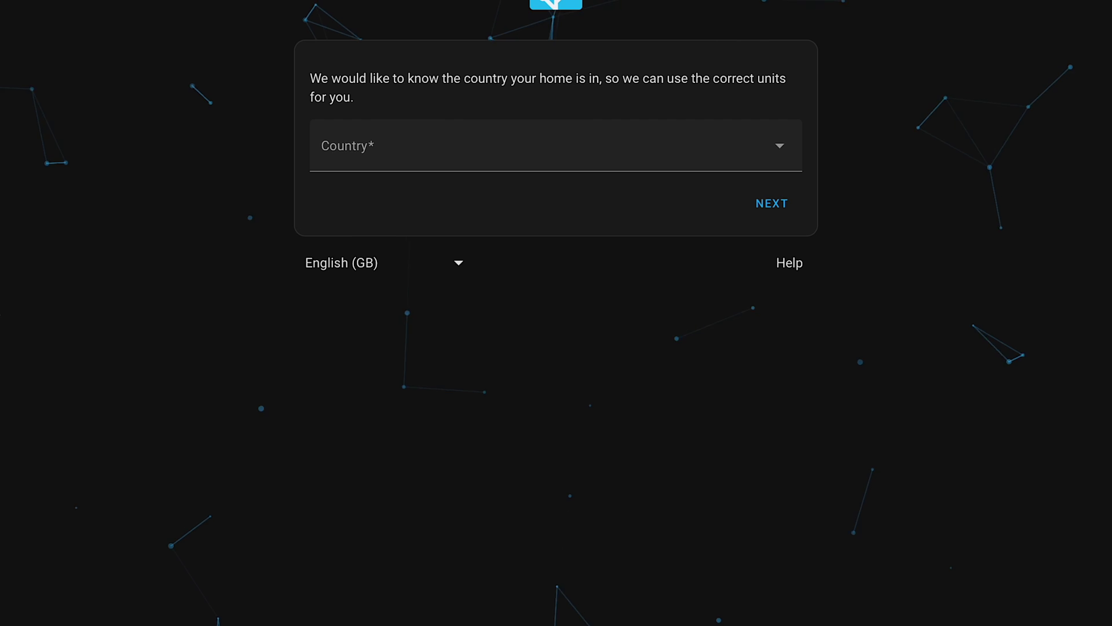
Set the home country to Bulgaria, skip analytics, and finish onboarding.
{"action": "left_click", "coordinate": [556, 145]}
{"action": "left_click", "coordinate": [347, 501]}
{"action": "left_click", "coordinate": [790, 209]}
{"action": "left_click", "coordinate": [505, 490]}
{"action": "left_click", "coordinate": [771, 501]}
{"action": "left_click", "coordinate": [778, 217]}
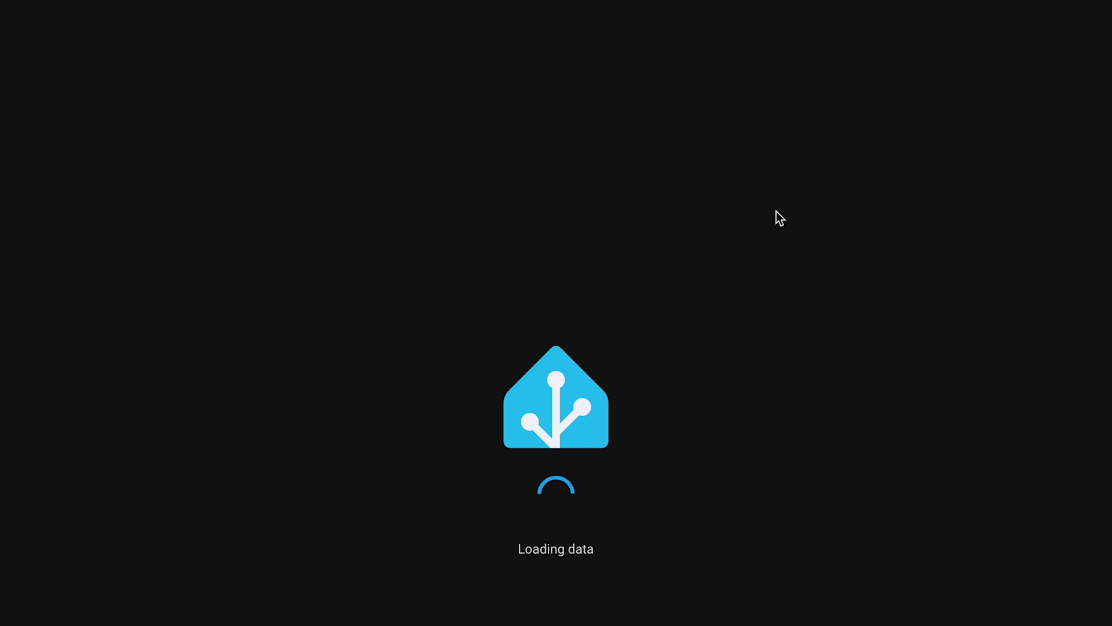
Log in as the Subscribe user with its password.
{"action": "left_click", "coordinate": [561, 431]}
{"action": "type", "text": "123"}
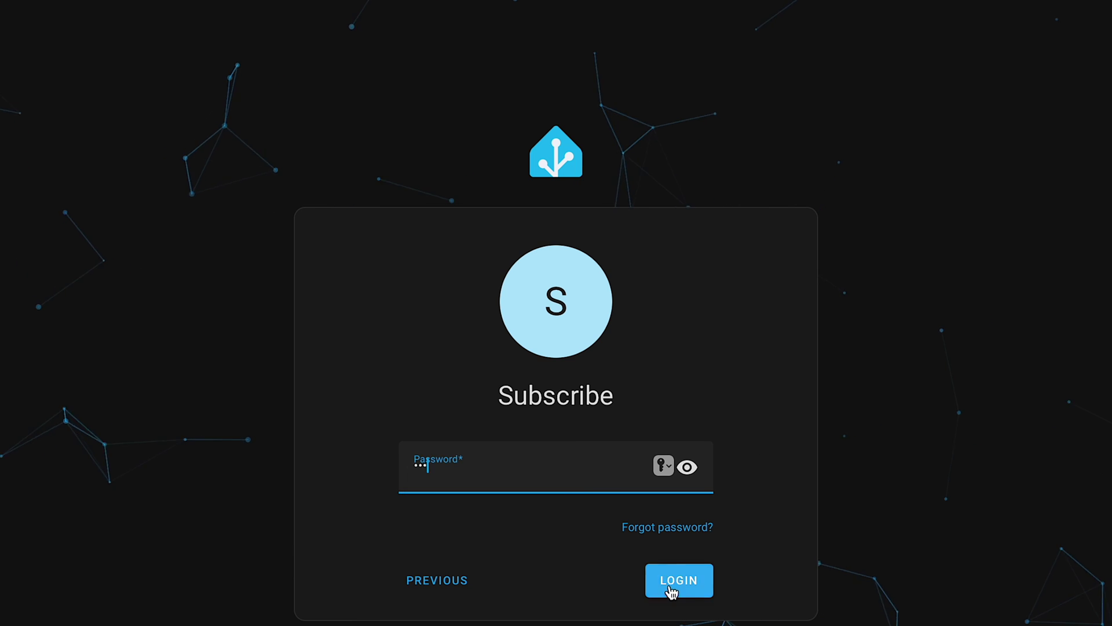
{"action": "left_click", "coordinate": [670, 591]}
Save the password to the keychain and go to Settings > System > Hardware.
{"action": "left_click", "coordinate": [606, 422]}
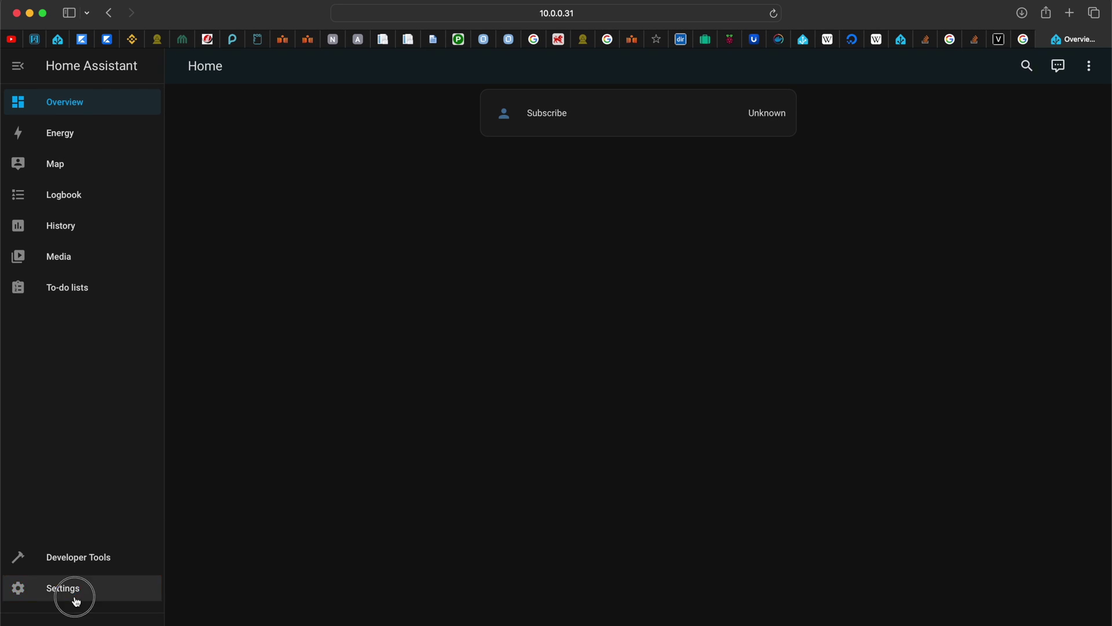
{"action": "left_click", "coordinate": [76, 601]}
{"action": "left_click", "coordinate": [513, 447]}
{"action": "left_click", "coordinate": [539, 410]}
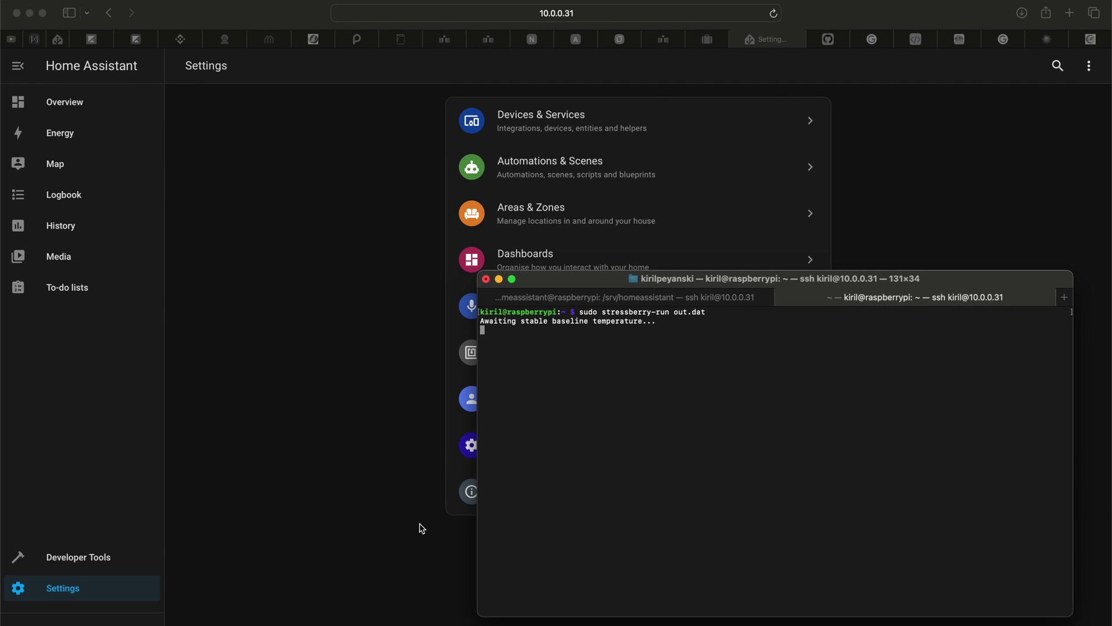
Show the Hardware page beside the terminal and check the stress load and temperature sessions.
{"action": "left_click", "coordinate": [422, 529]}
{"action": "left_click", "coordinate": [532, 451]}
{"action": "left_click", "coordinate": [551, 386]}
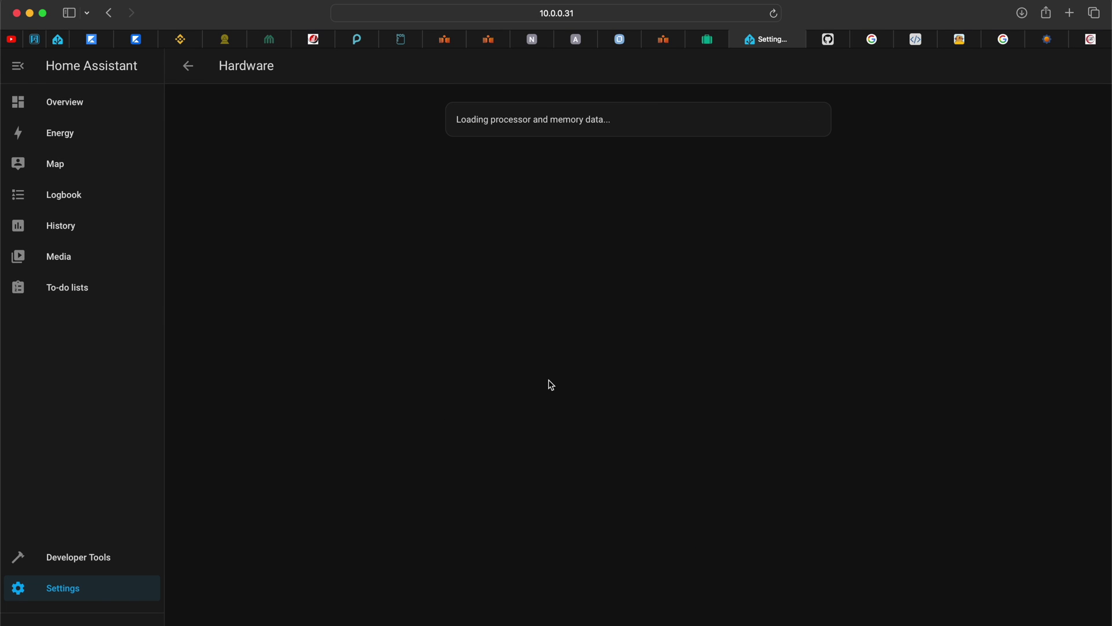
{"action": "left_click", "coordinate": [756, 615]}
{"action": "left_click_drag", "start_coordinate": [695, 279], "coordinate": [328, 166]}
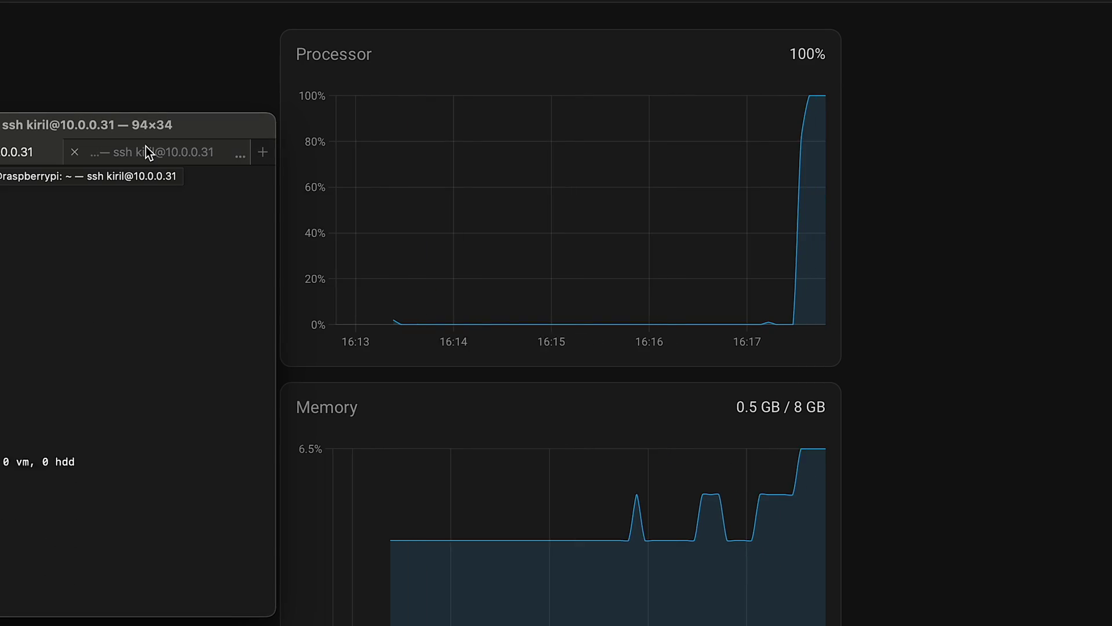
{"action": "left_click", "coordinate": [146, 152]}
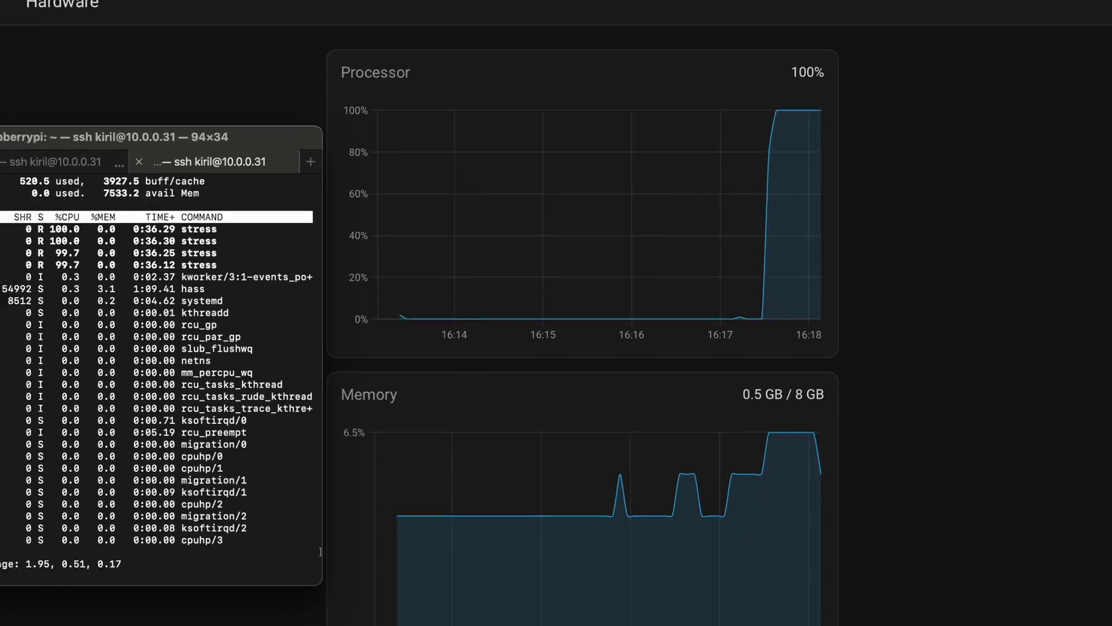
{"action": "key", "text": "ctrl+shift+Tab"}
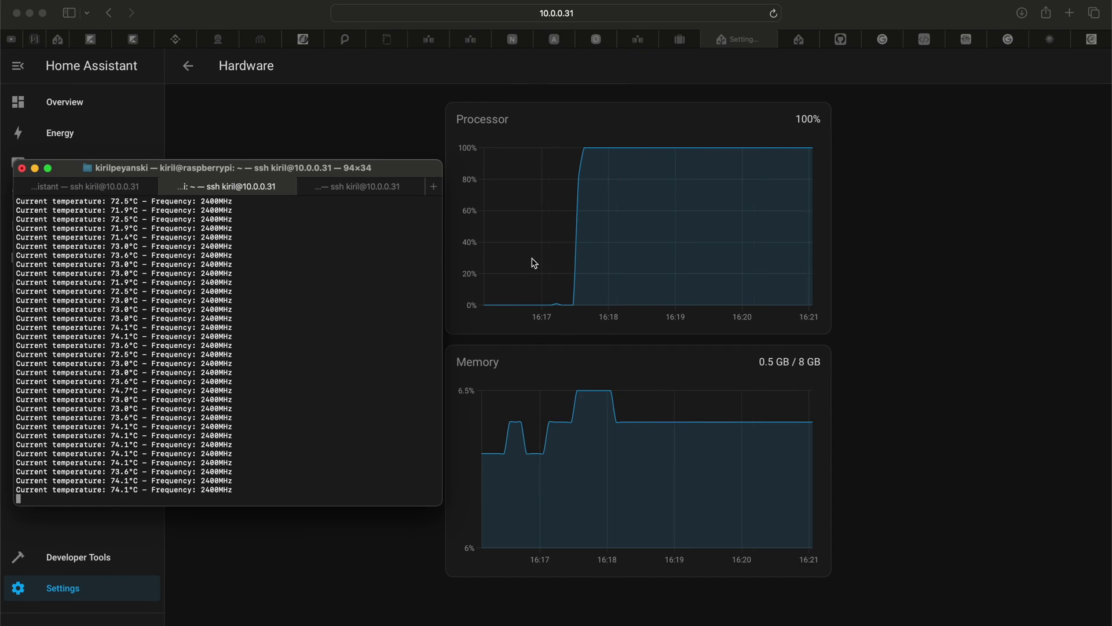
Open Overview in a second tab and go to Settings > Devices & services.
{"action": "left_click", "coordinate": [419, 546]}
{"action": "right_click", "coordinate": [69, 102]}
{"action": "left_click", "coordinate": [90, 111]}
{"action": "left_click", "coordinate": [792, 44]}
{"action": "left_click", "coordinate": [69, 589]}
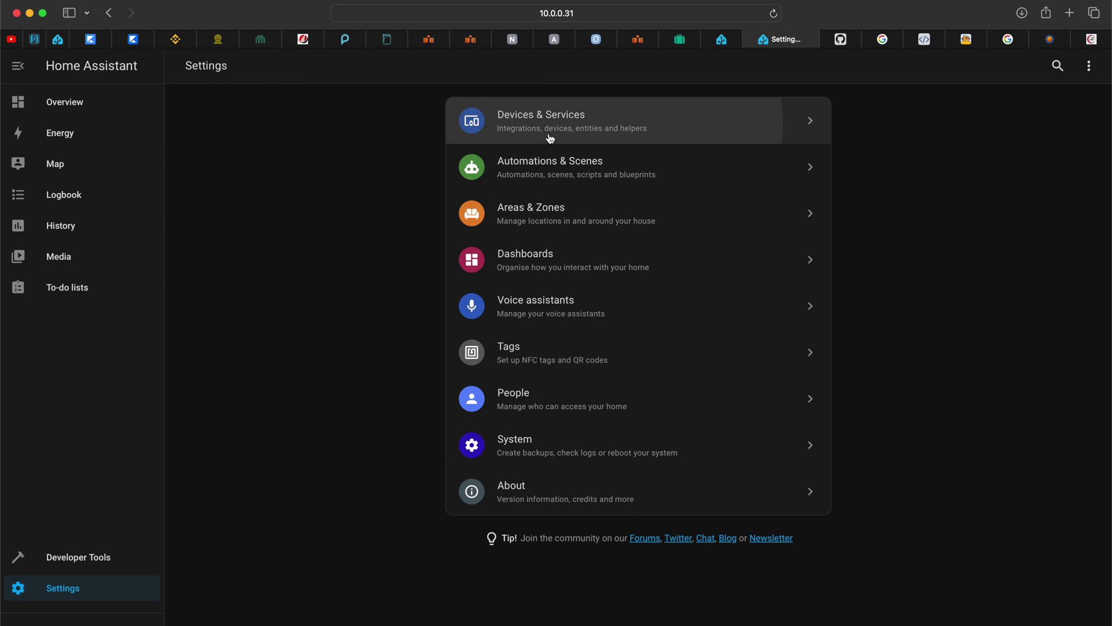
{"action": "left_click", "coordinate": [550, 138]}
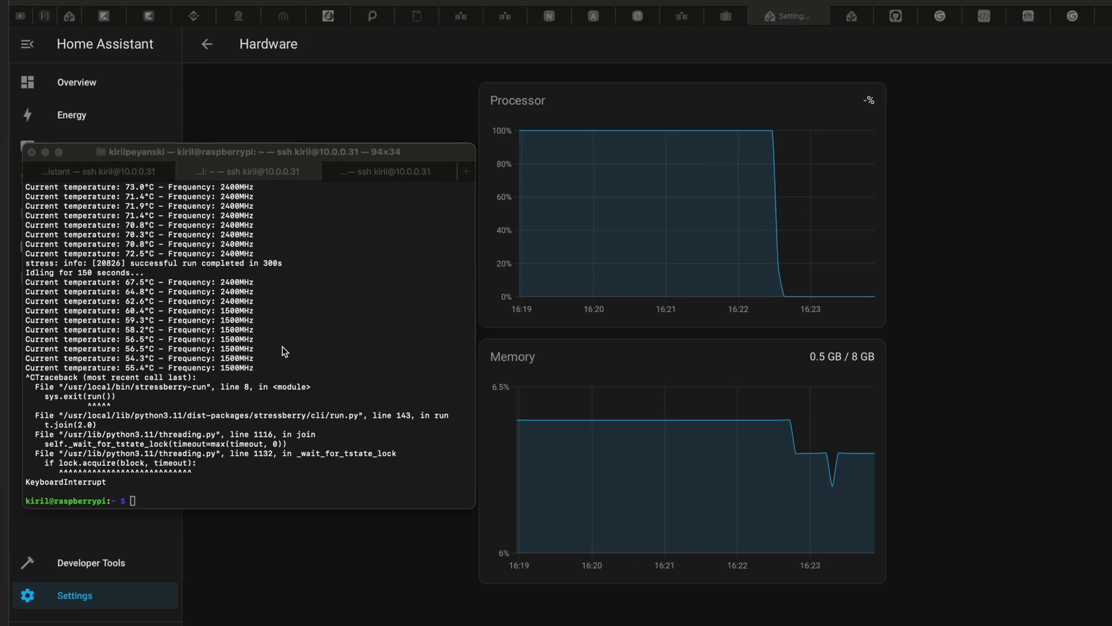
Install hdparm with sudo apt-get install hdparm, confirming with y.
{"action": "type", "text": "sudo apt-get install hdparm"}
{"action": "key", "text": "Return"}
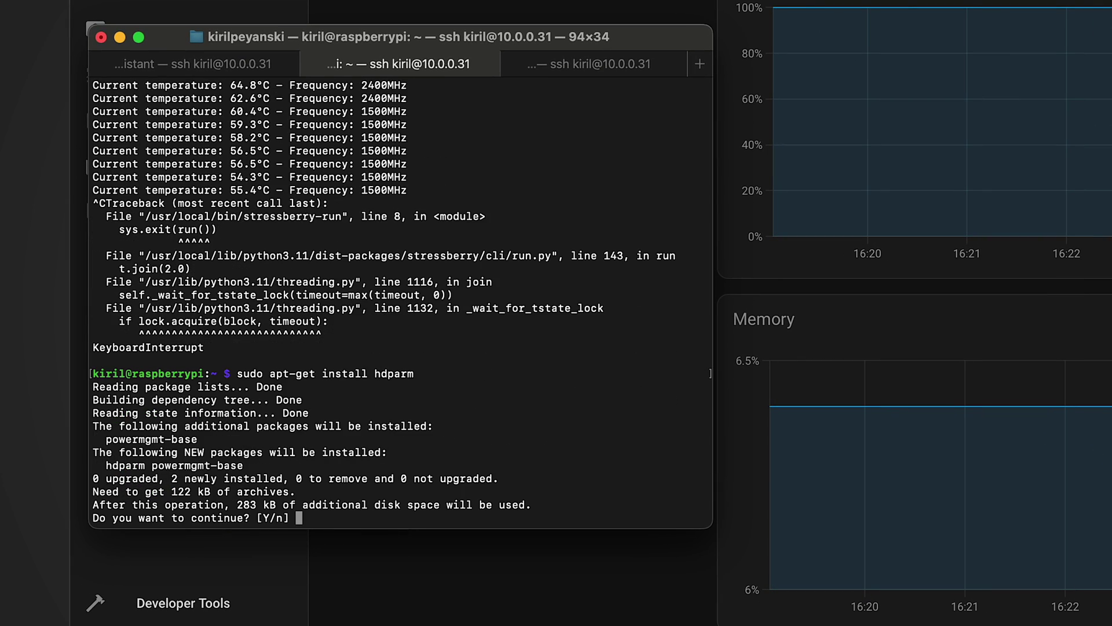
{"action": "type", "text": "y"}
{"action": "key", "text": "Return"}
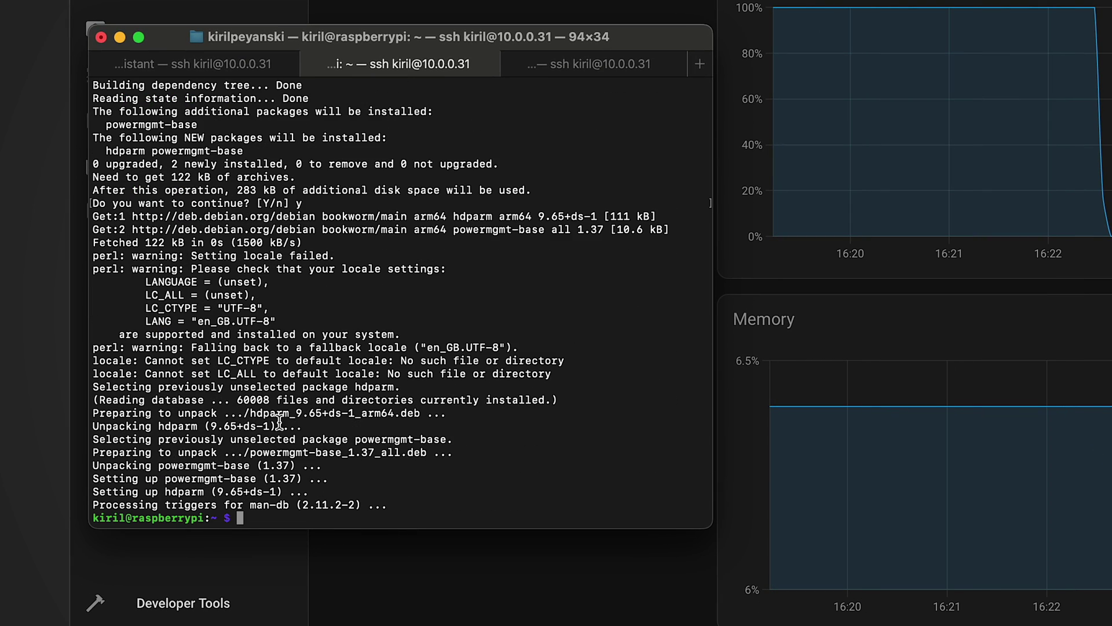
Benchmark /dev/mmcblk0 (1968.53 MB/sec cached, 88.28 MB/sec buffered) and rerun it.
{"action": "key", "text": "Return"}
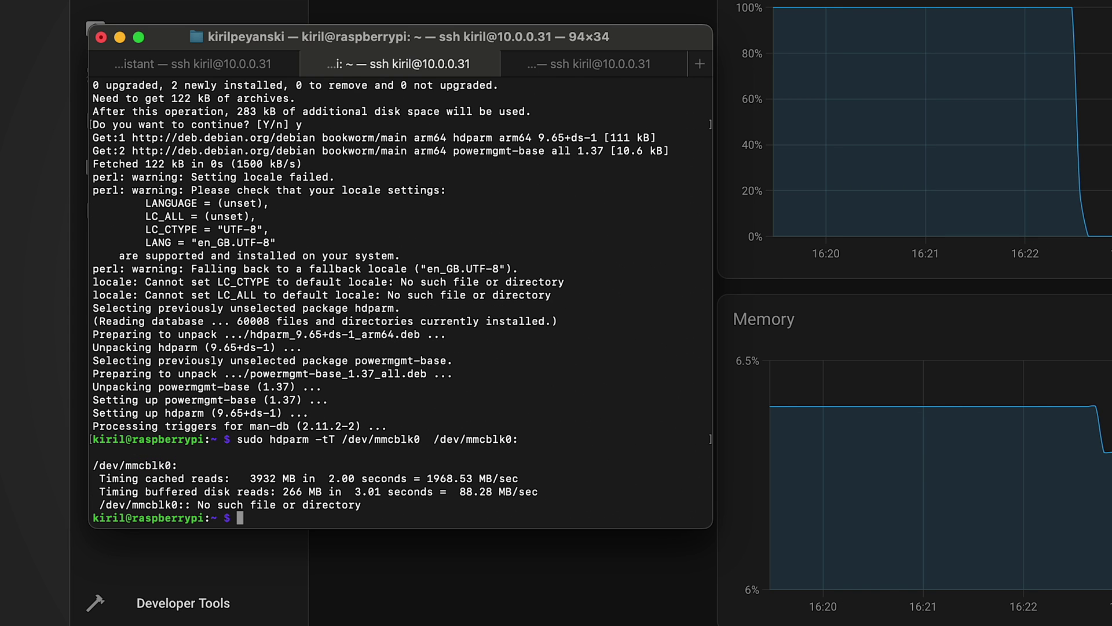
{"action": "key", "text": "Up"}
{"action": "key", "text": "Return"}
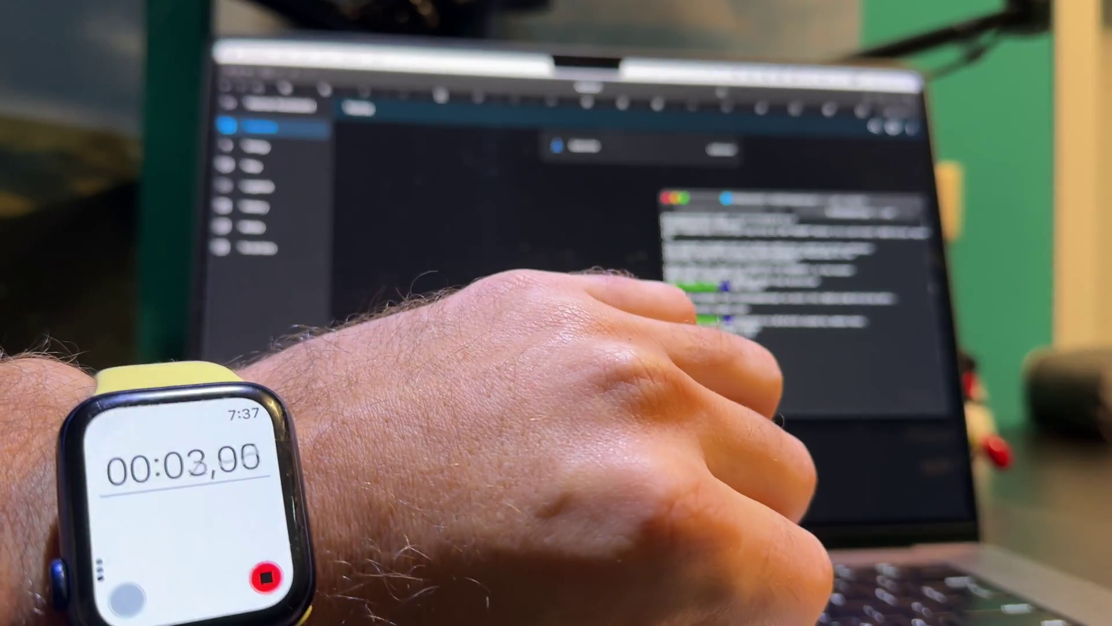
Reload Home Assistant until the Overview dashboard appears, timed at about 32 seconds.
{"action": "left_click", "coordinate": [703, 104]}
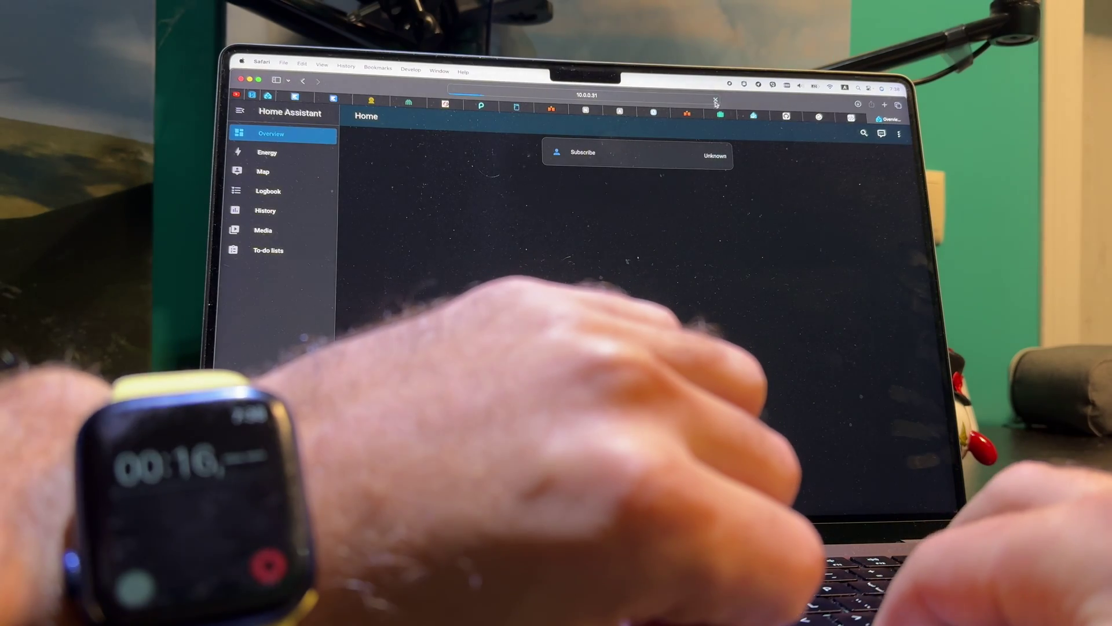
{"action": "left_click", "coordinate": [717, 101]}
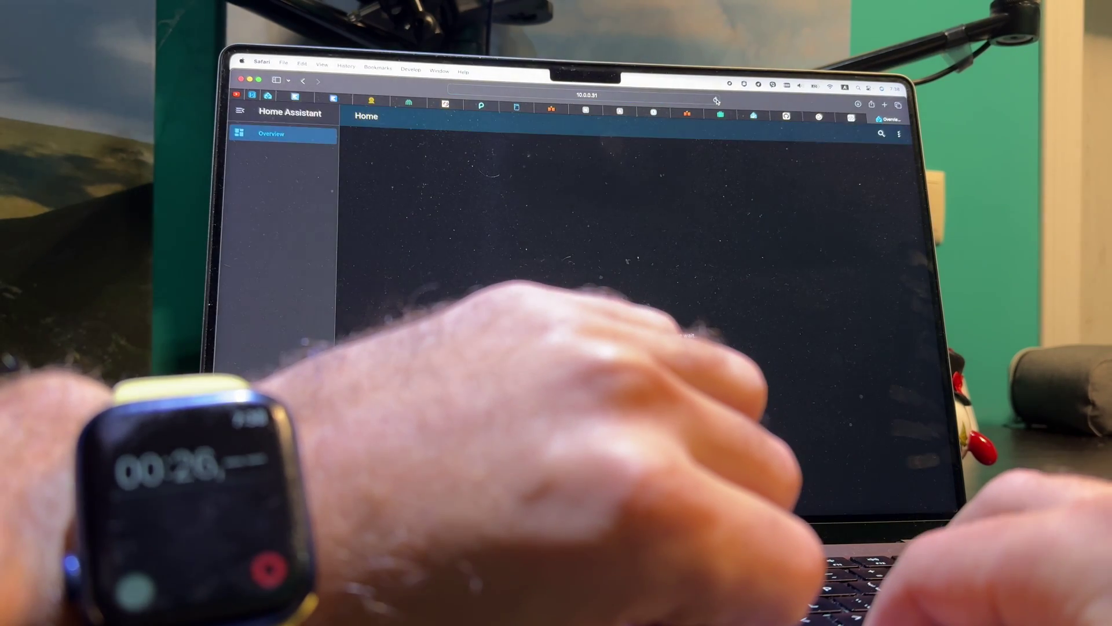